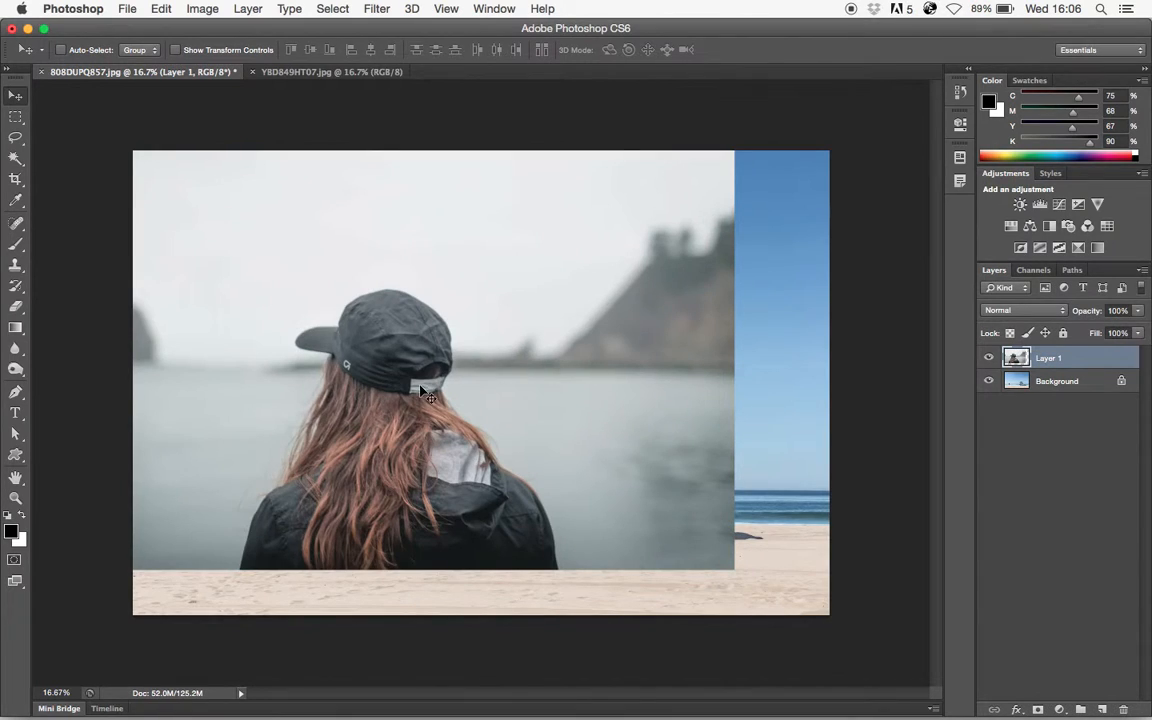
- Preview the beach beneath Layer 1 by toggling the layer's visibility and lowering its opacity to 55%, and restore it to 100%
{"action": "left_click", "coordinate": [989, 357]}
{"action": "left_click", "coordinate": [989, 358]}
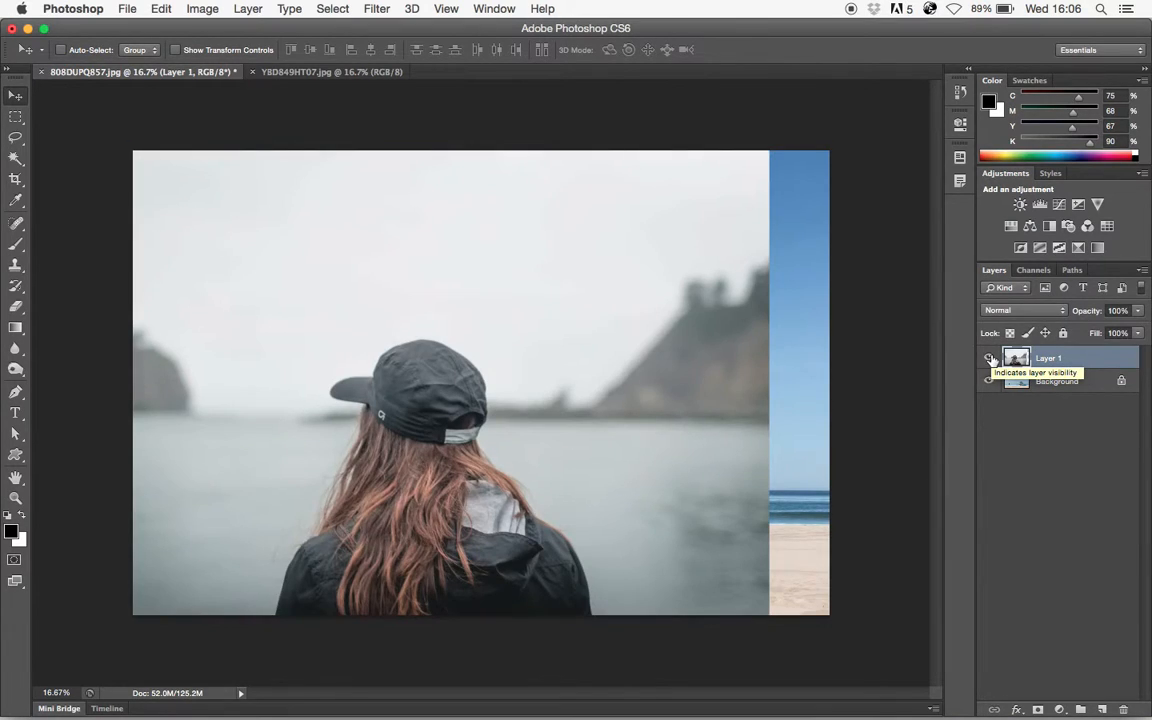
{"action": "left_click", "coordinate": [1137, 316]}
{"action": "mouse_move", "coordinate": [1141, 333]}
{"action": "left_mouse_down"}
{"action": "mouse_move", "coordinate": [1124, 328]}
{"action": "mouse_move", "coordinate": [1146, 330]}
{"action": "left_mouse_up"}
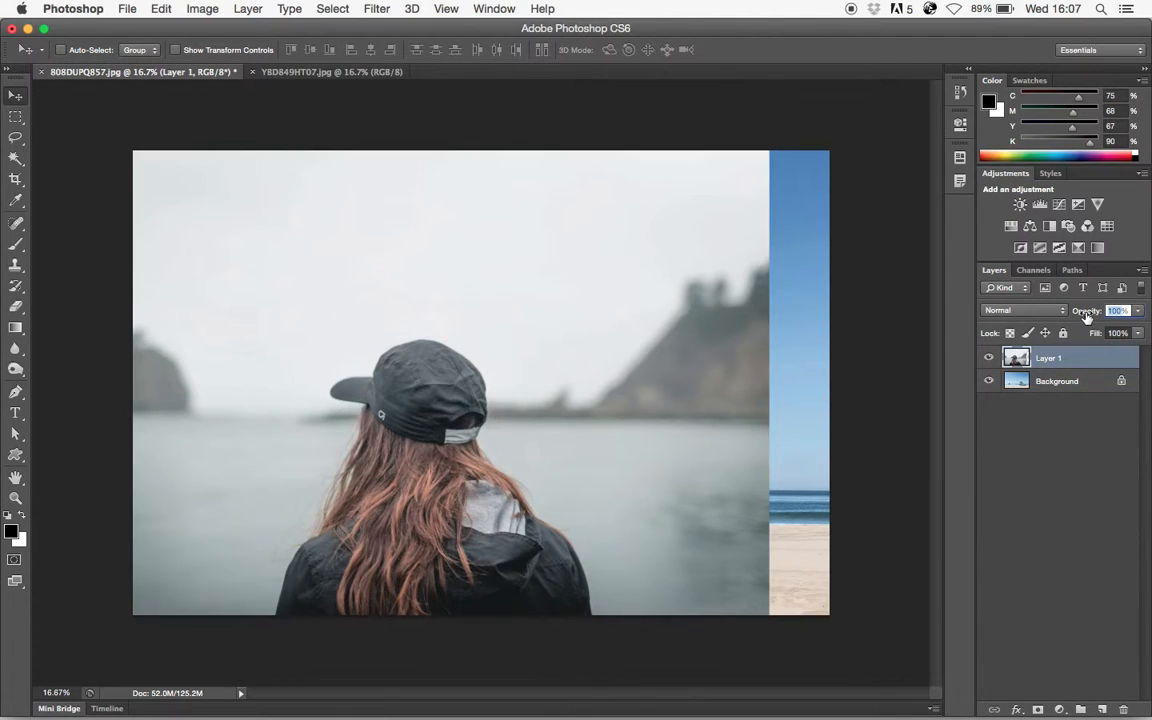
{"action": "left_click_drag", "start_coordinate": [1088, 315], "coordinate": [1050, 315]}
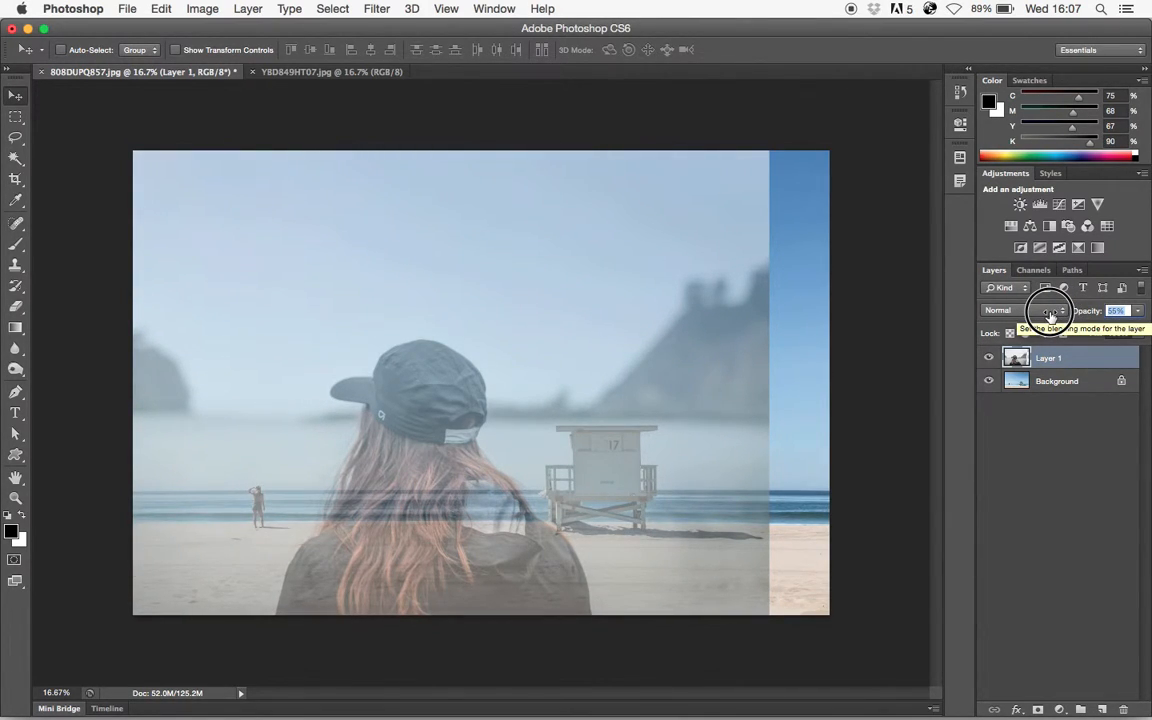
{"action": "left_click_drag", "start_coordinate": [1050, 315], "coordinate": [1121, 310]}
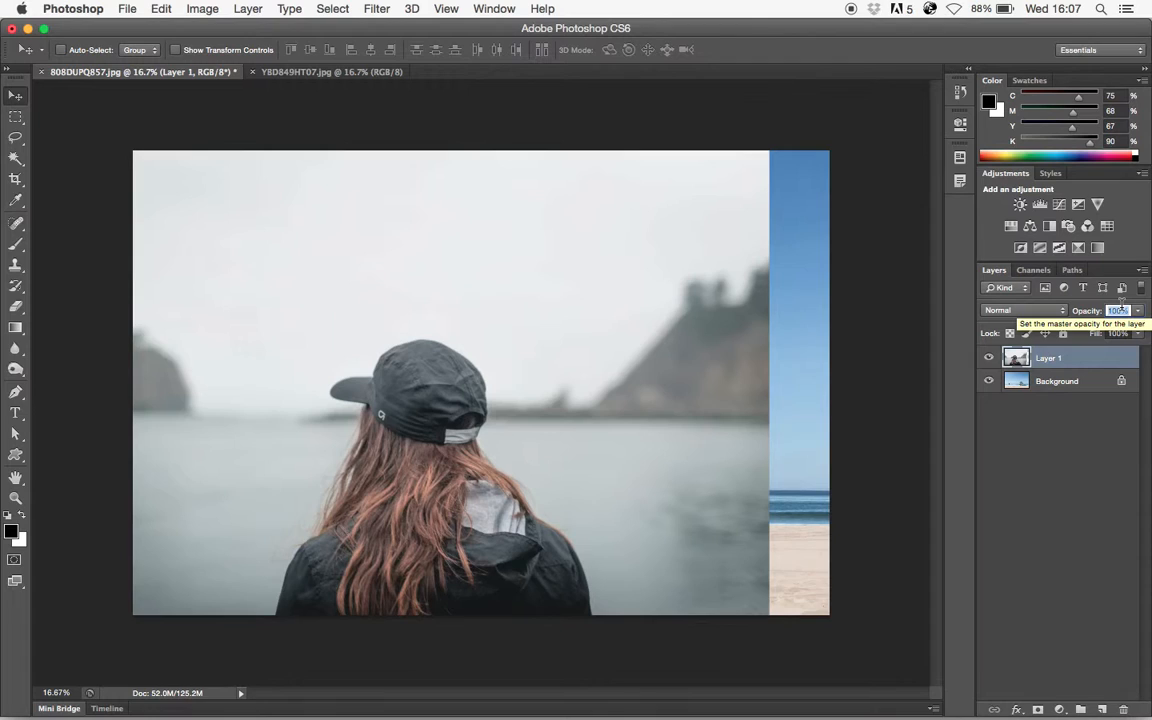
- Detach the Channels panel as a floating panel over the canvas and enlarge it to fit the full channel list
{"action": "left_click", "coordinate": [1035, 274]}
{"action": "left_click_drag", "start_coordinate": [1035, 274], "coordinate": [791, 117]}
{"action": "left_click_drag", "start_coordinate": [929, 197], "coordinate": [928, 322]}
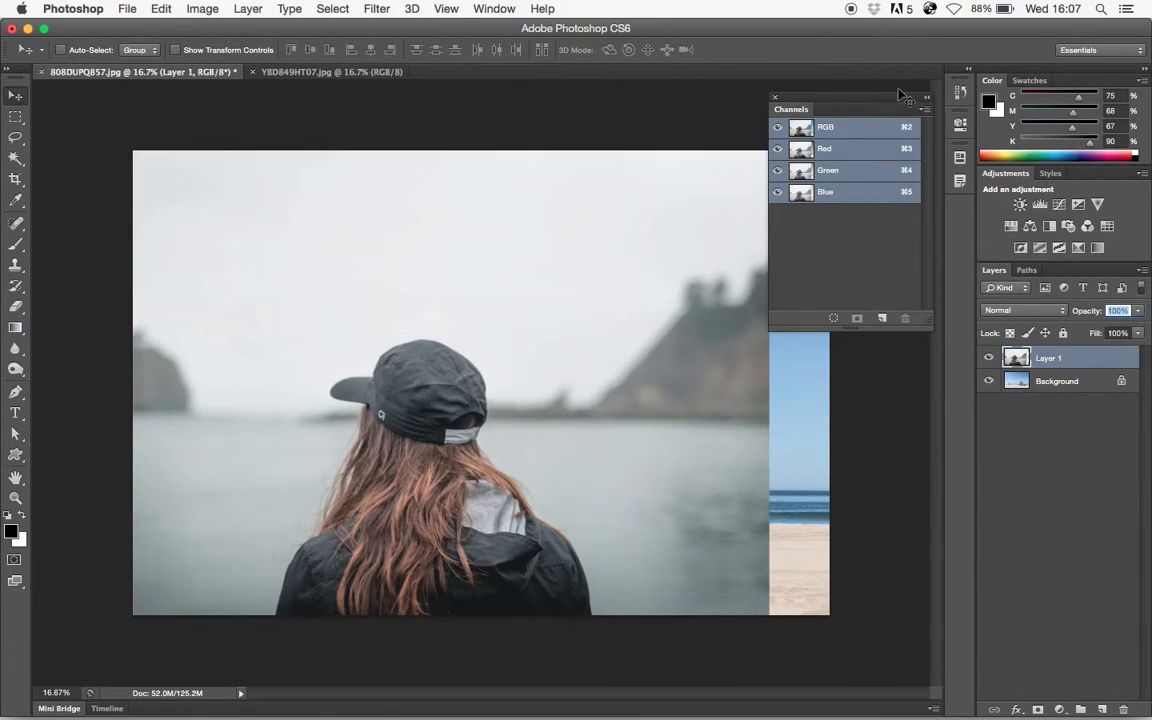
- Compare the Red, Green and Blue channels individually for contrast between the woman and her backdrop
{"action": "left_click_drag", "start_coordinate": [845, 151], "coordinate": [903, 157]}
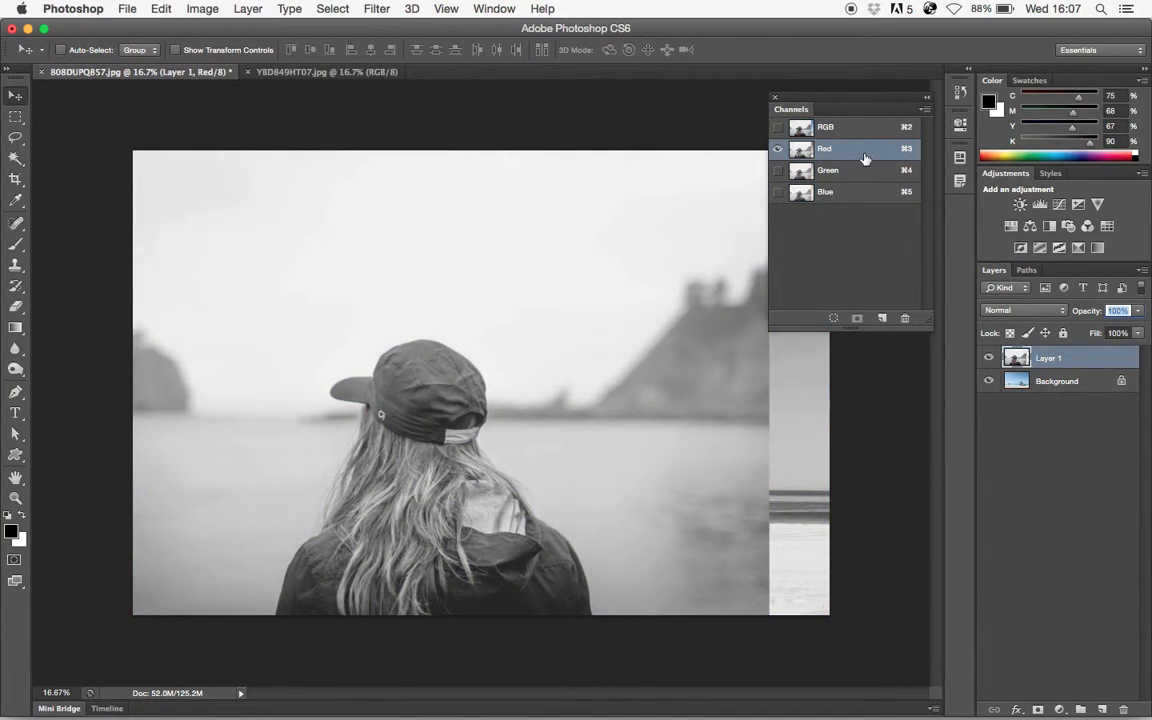
{"action": "left_click", "coordinate": [876, 175]}
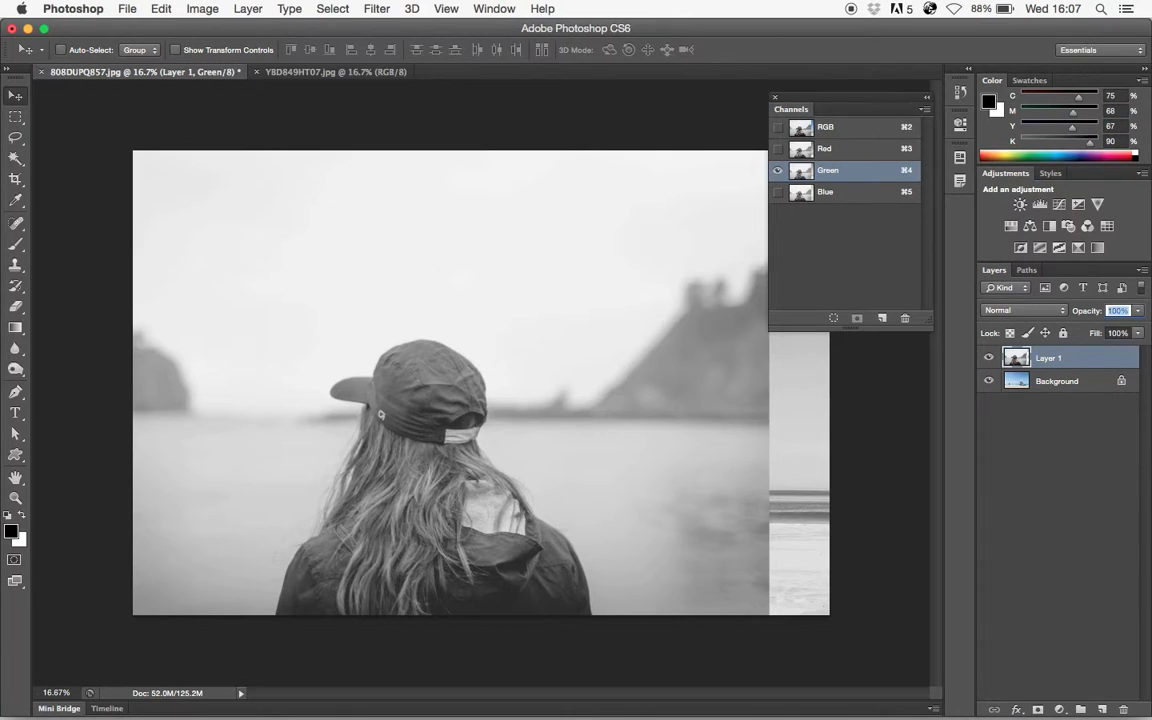
{"action": "left_click", "coordinate": [874, 194]}
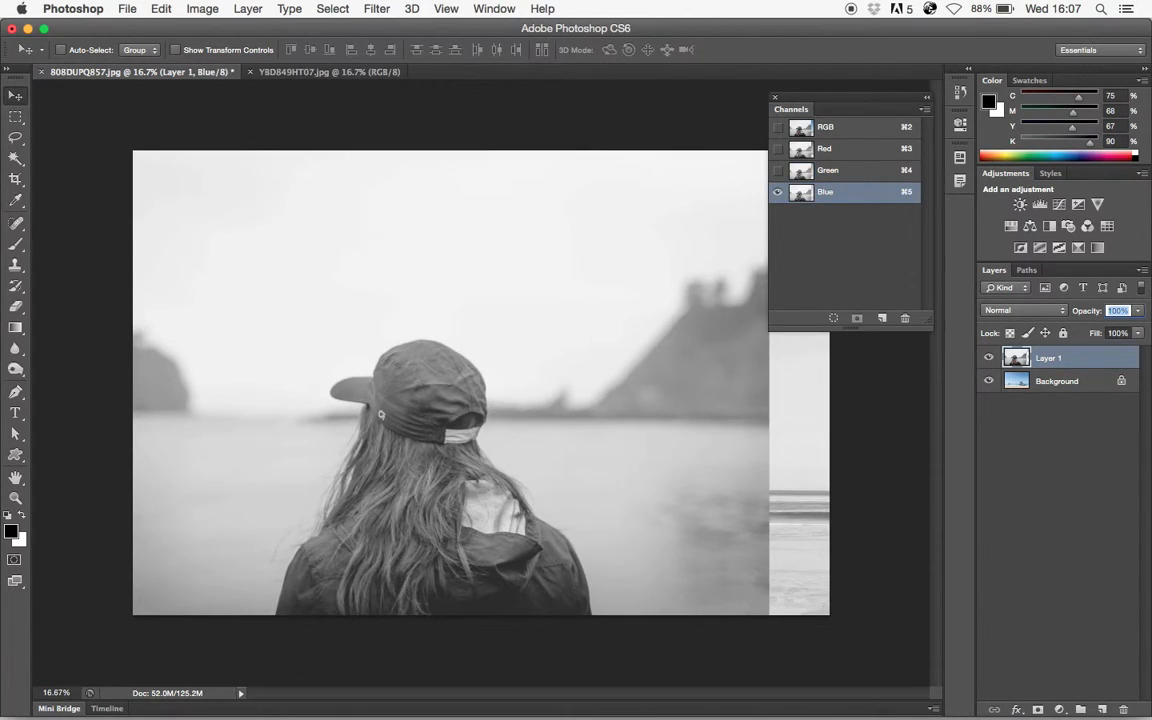
{"action": "key", "text": "super+3"}
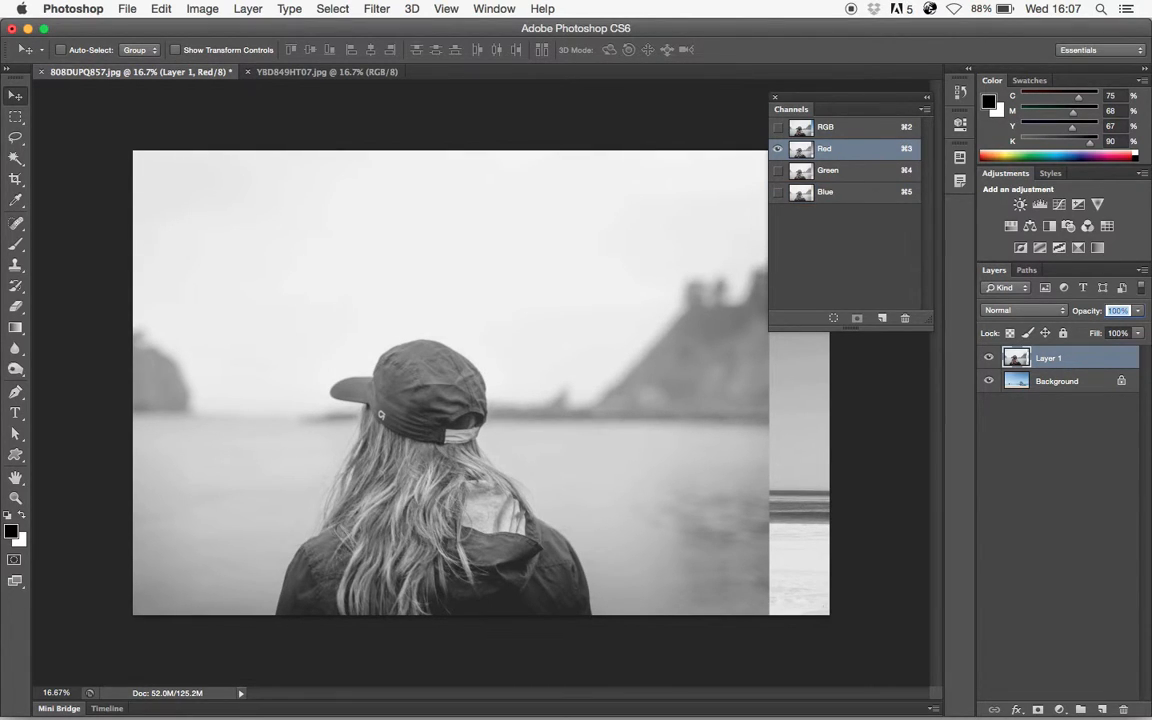
{"action": "key", "text": "super+5"}
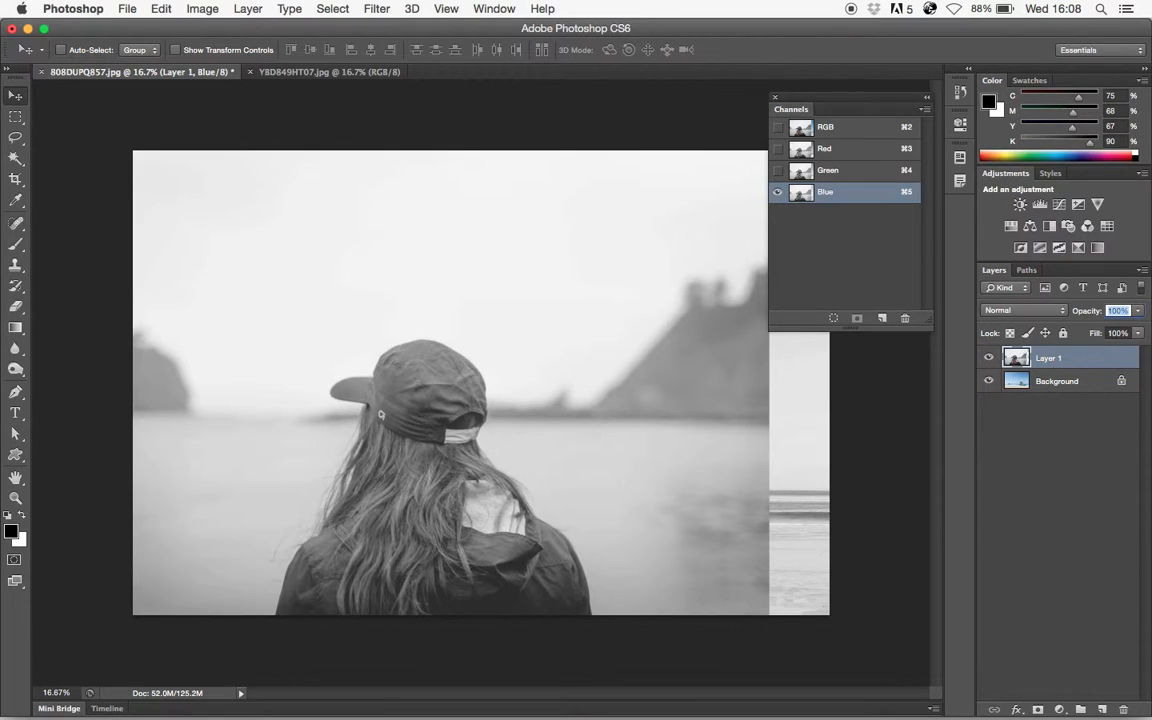
{"action": "key", "text": "super+4"}
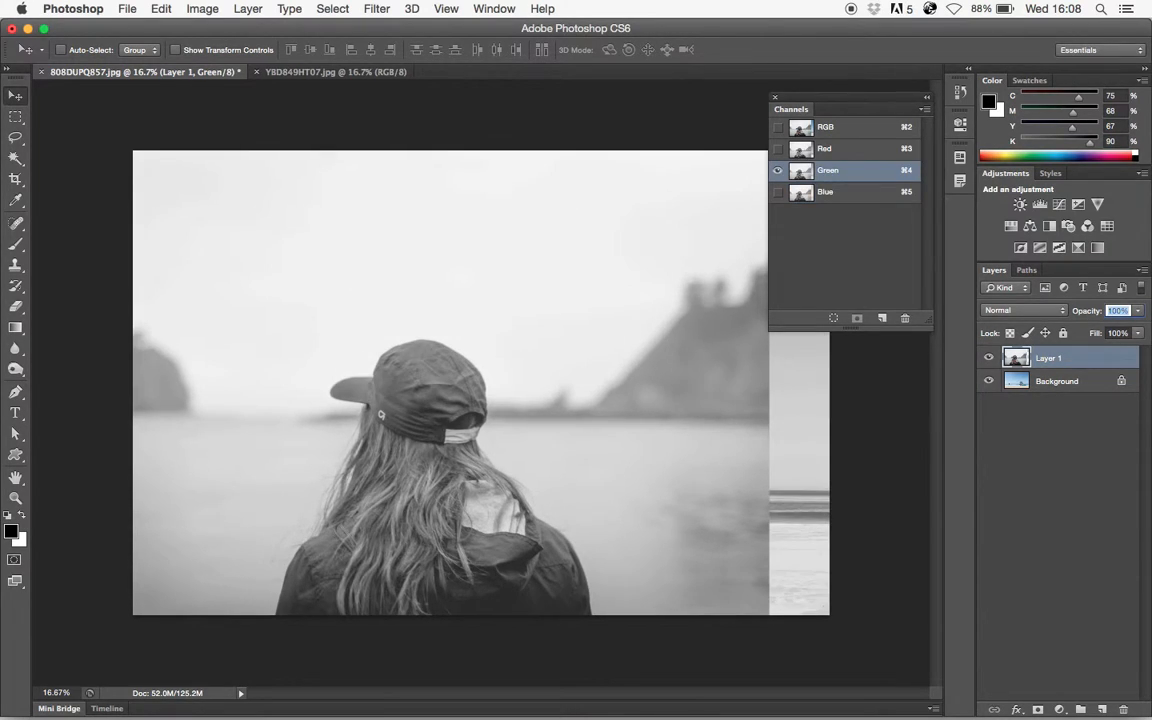
{"action": "key", "text": "super+3"}
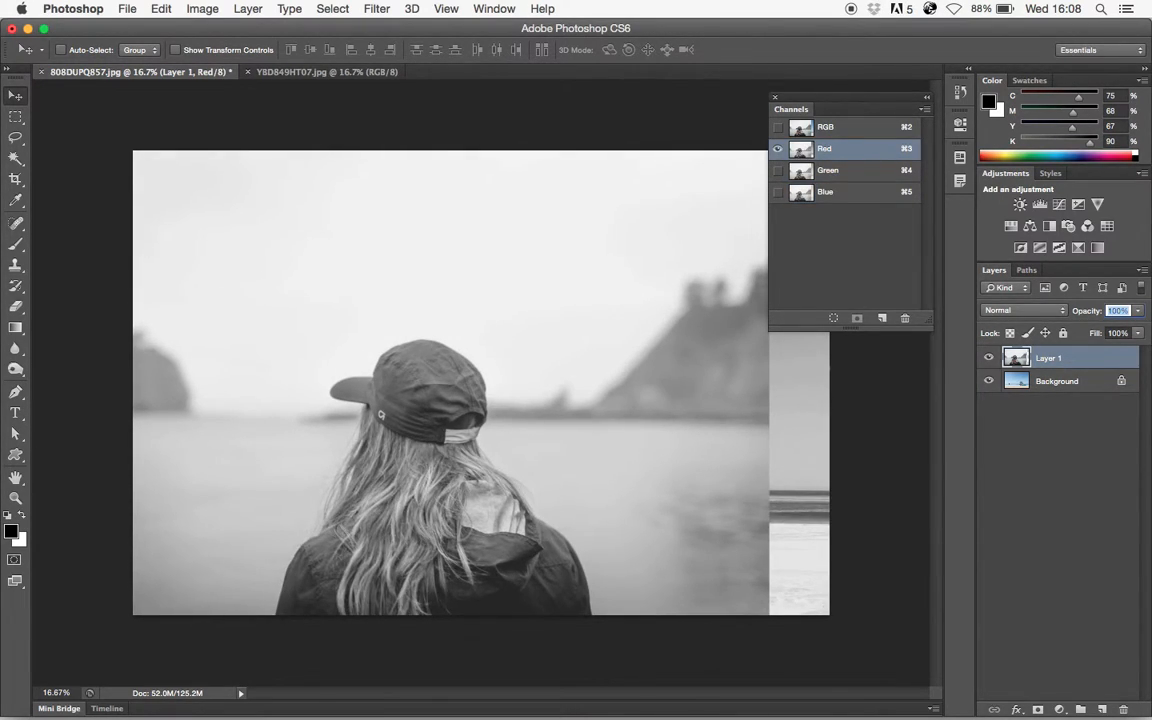
{"action": "key", "text": "super+4"}
{"action": "key", "text": "super+5"}
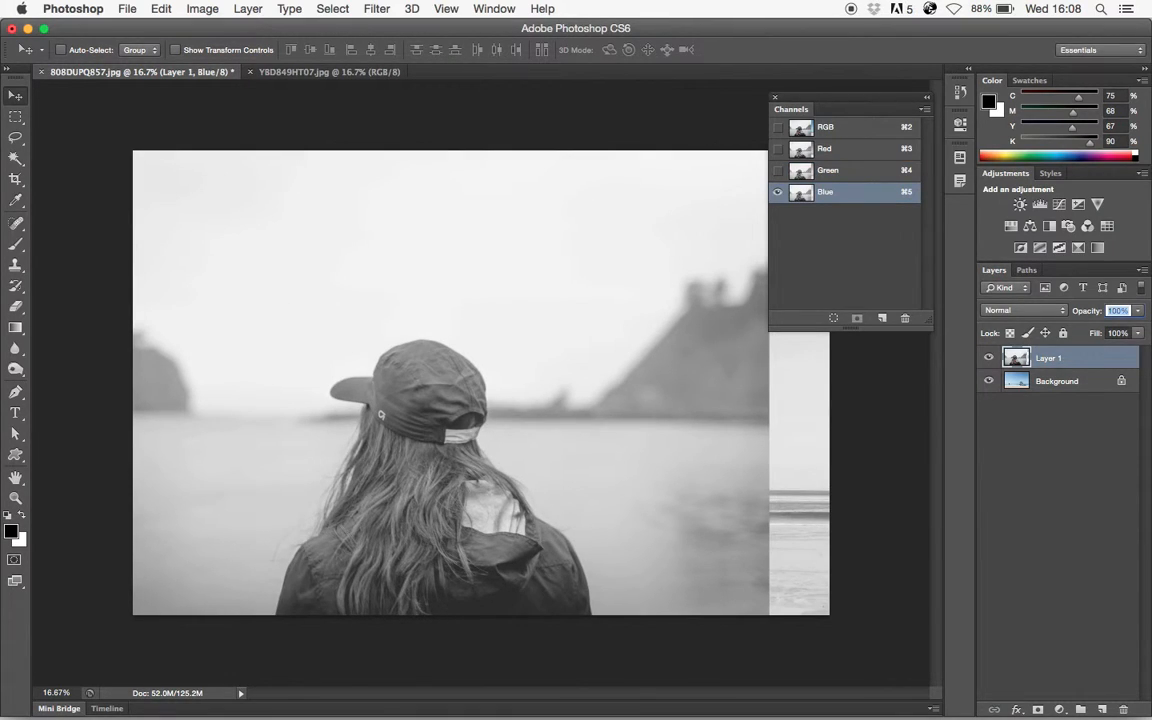
- Duplicate the Blue channel and rename the copy MASK
{"action": "left_click", "coordinate": [832, 198]}
{"action": "left_click_drag", "start_coordinate": [832, 198], "coordinate": [881, 318]}
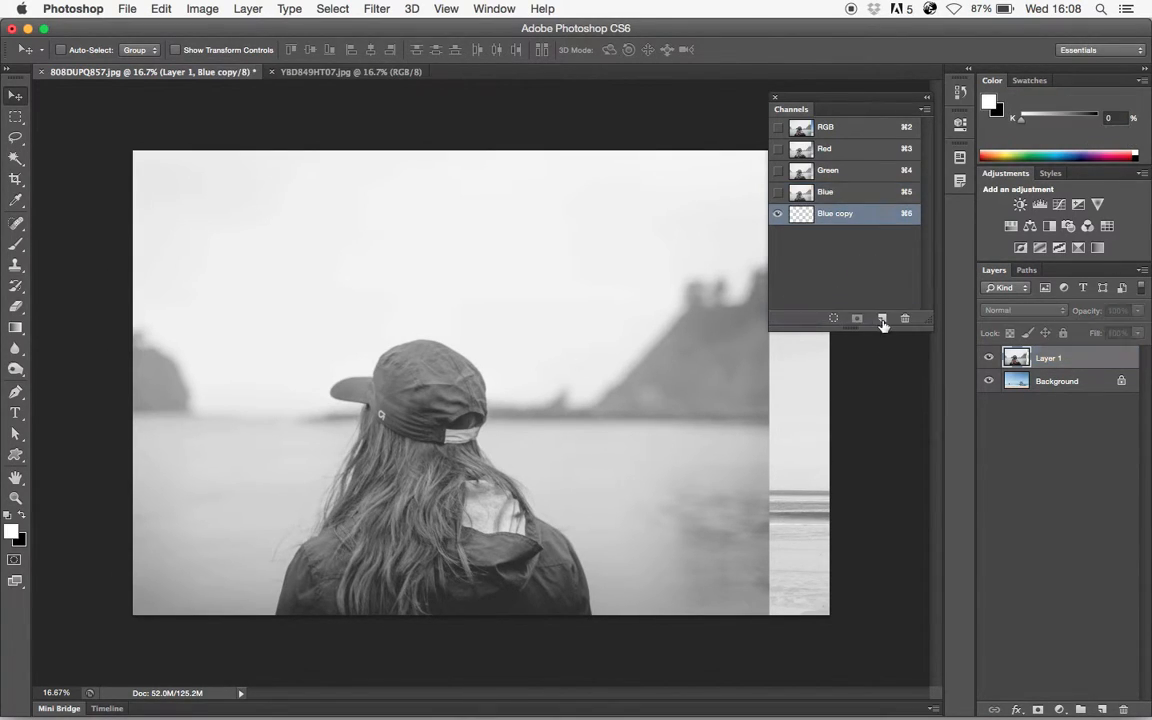
{"action": "double_click", "coordinate": [836, 215]}
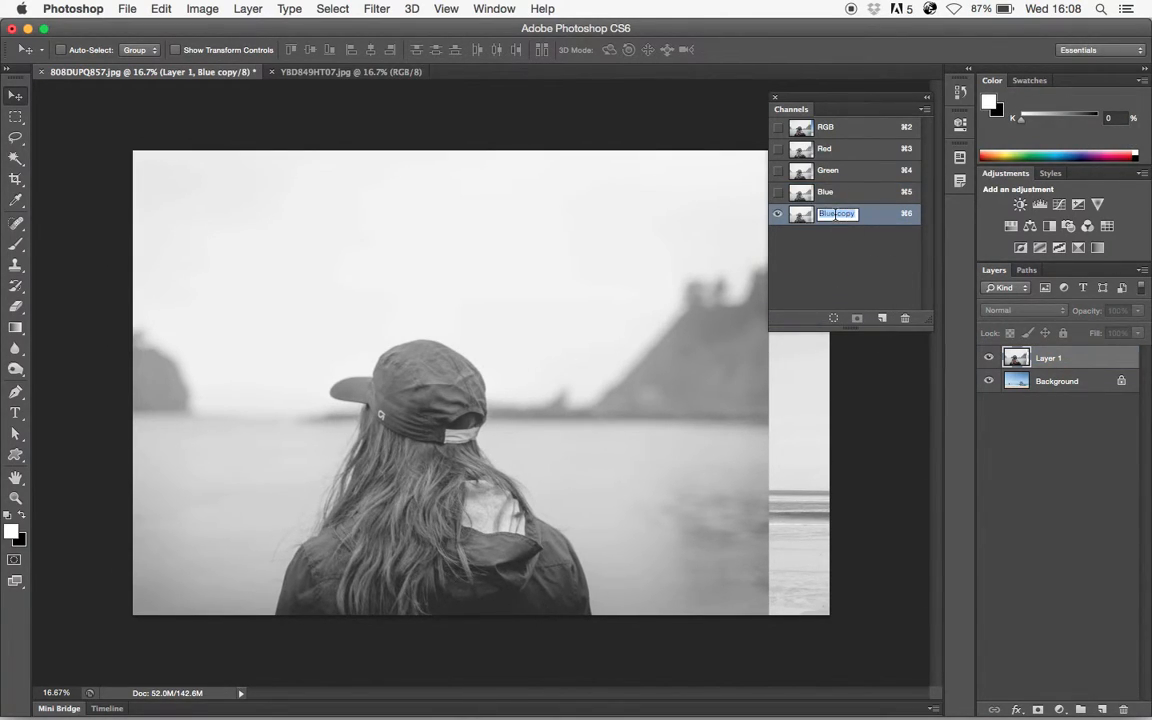
{"action": "type", "text": "MASK"}
{"action": "key", "text": "Return"}
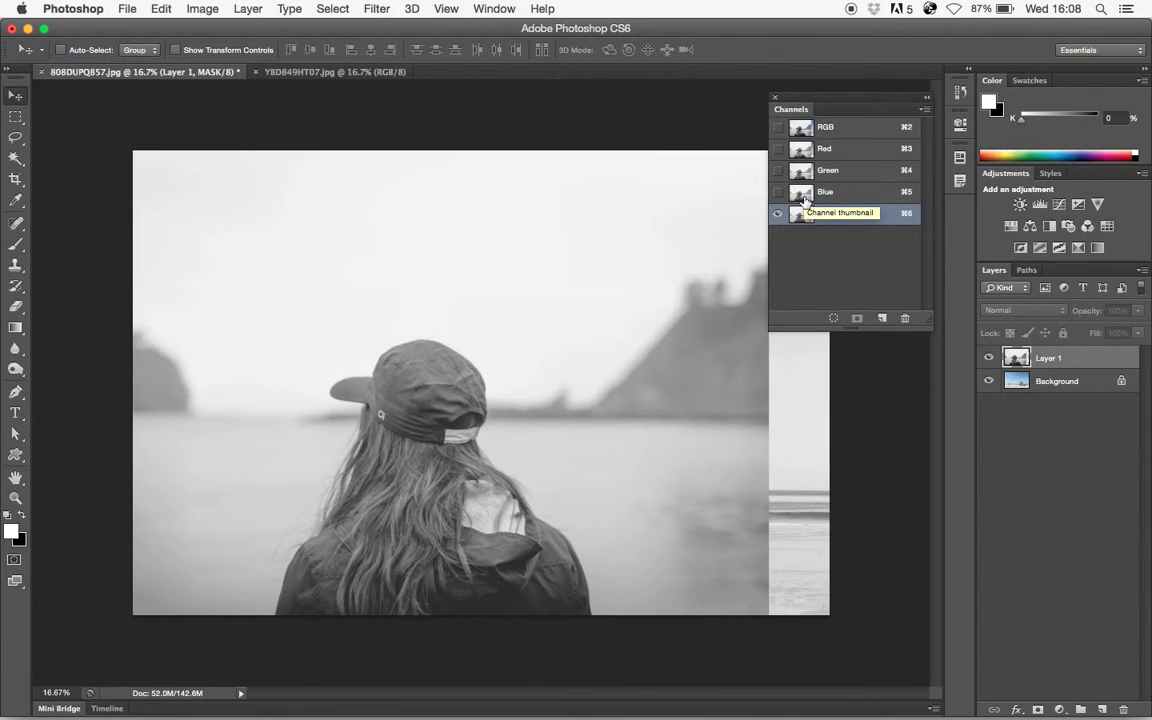
- Boost the MASK channel's contrast with Levels, using a black input level of 58 and a white input level of 191
{"action": "key", "text": "super+l"}
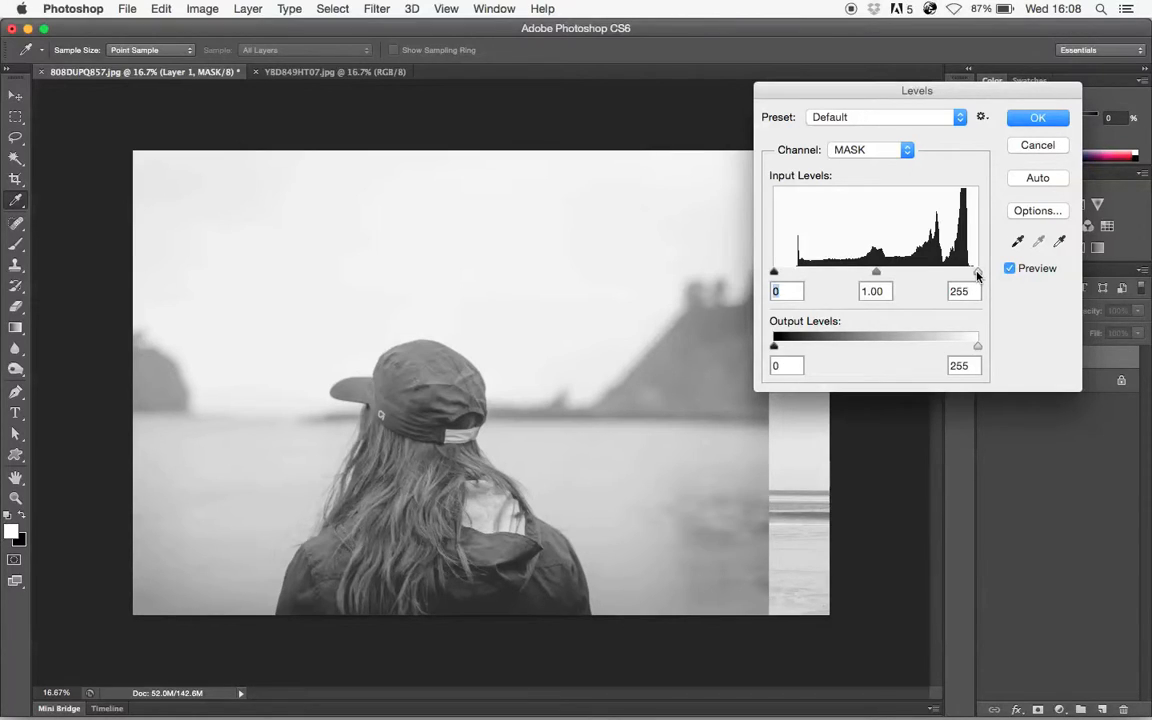
{"action": "left_click_drag", "start_coordinate": [977, 272], "coordinate": [926, 274]}
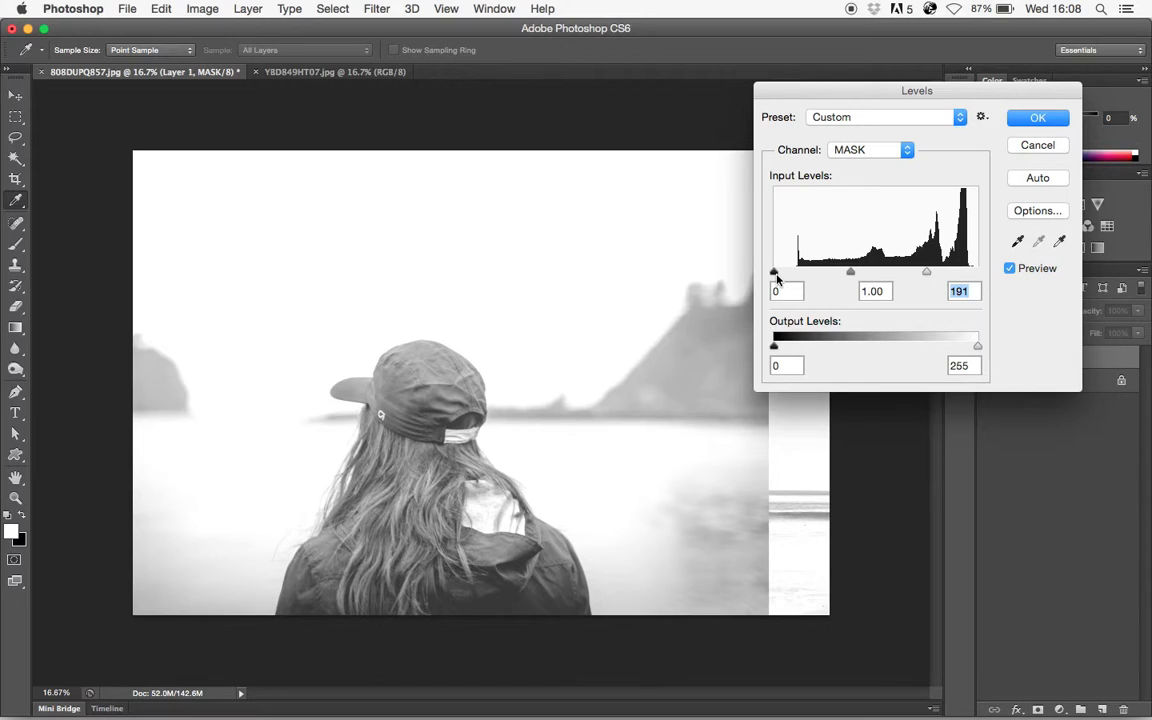
{"action": "left_click_drag", "start_coordinate": [775, 272], "coordinate": [820, 274]}
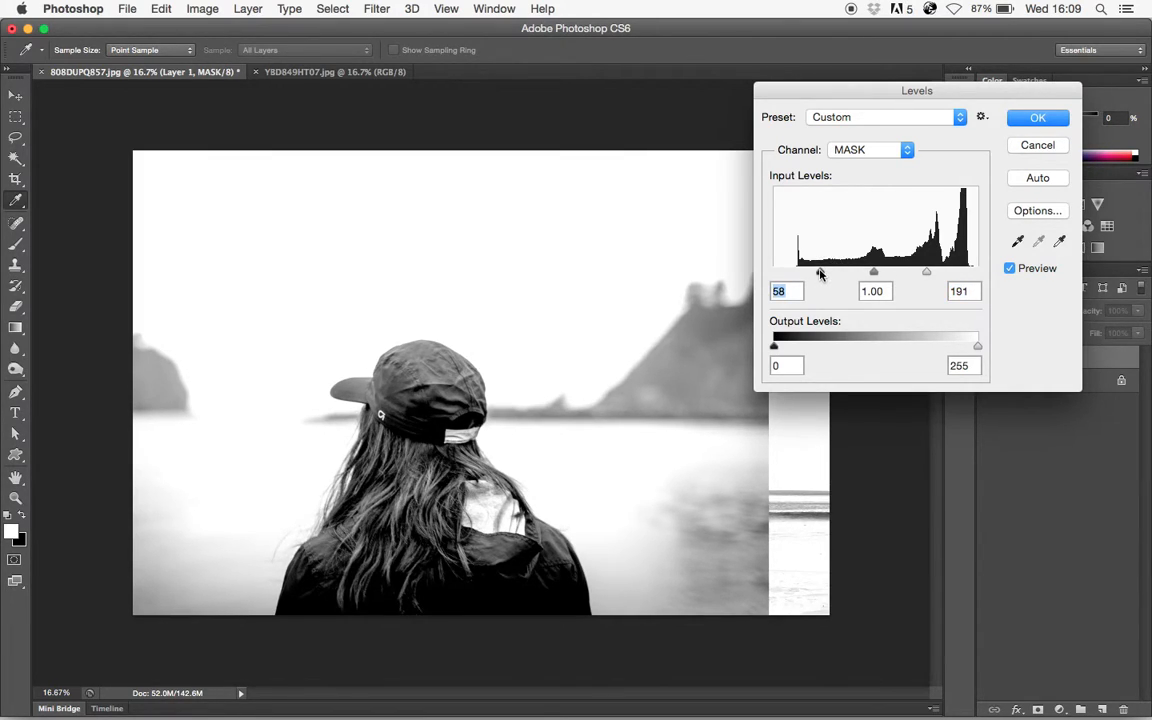
{"action": "left_click", "coordinate": [1036, 119]}
{"action": "key", "text": "v"}
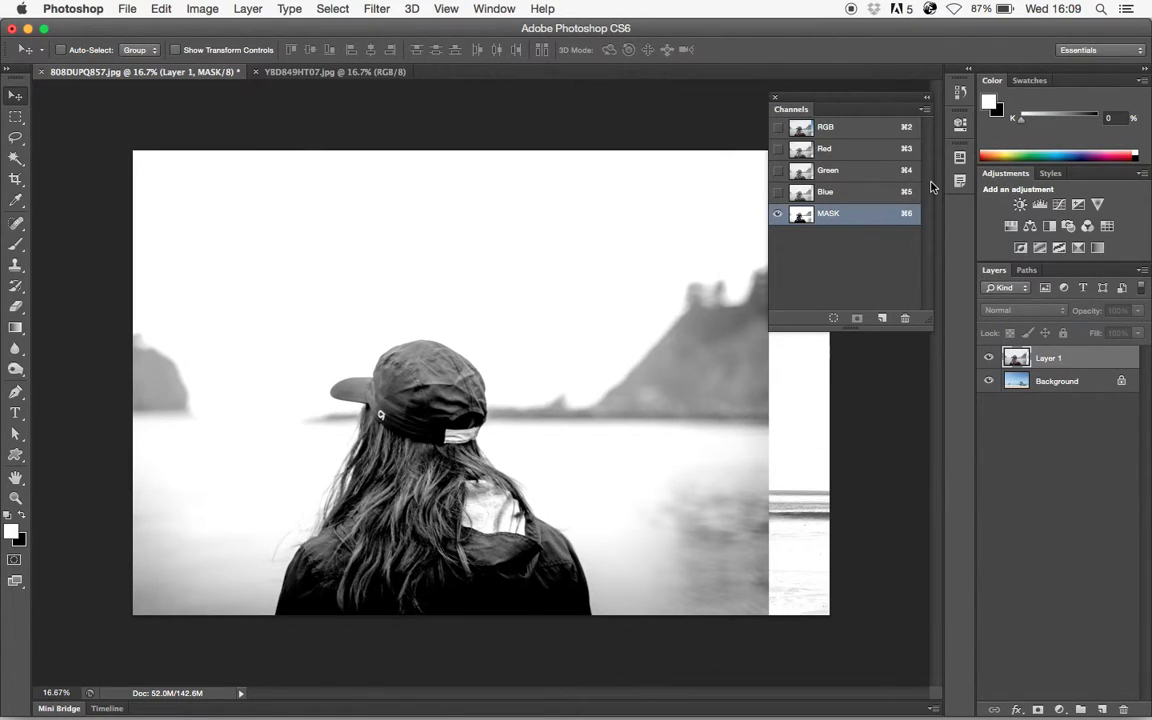
- Set up the Dodge tool with the Highlights range and 40% exposure for work around the woman's shoulder
{"action": "left_click", "coordinate": [498, 465]}
{"action": "left_click", "coordinate": [522, 560]}
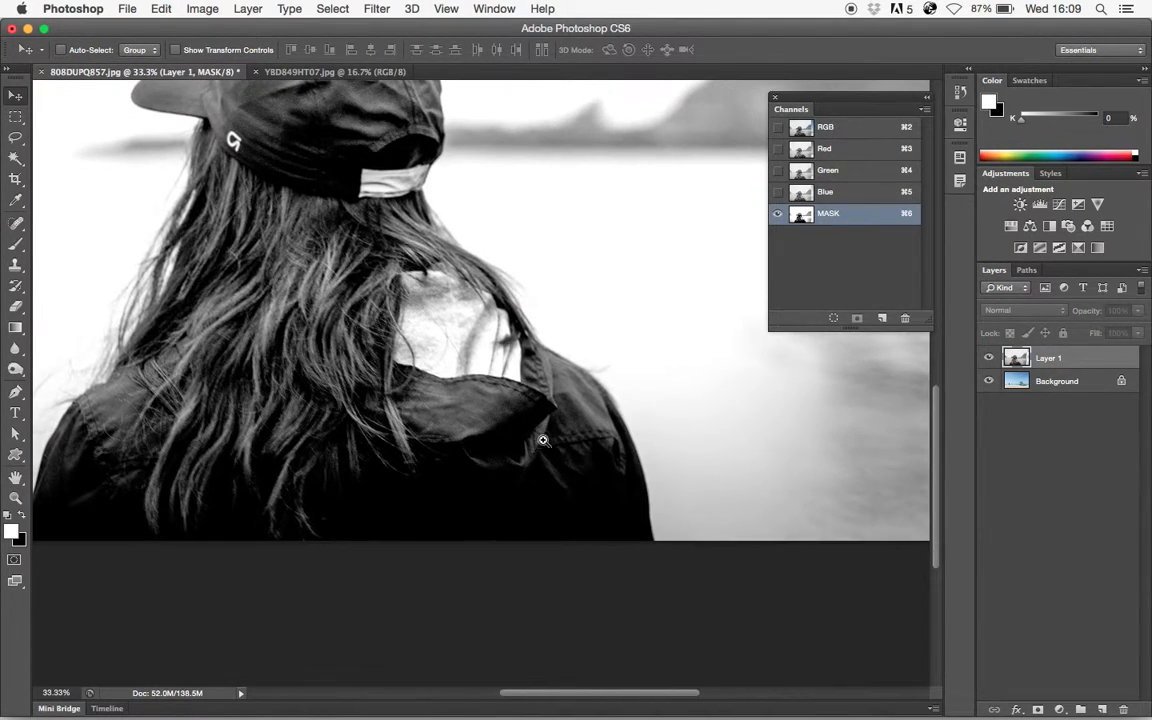
{"action": "left_click", "coordinate": [543, 440]}
{"action": "left_click", "coordinate": [543, 440]}
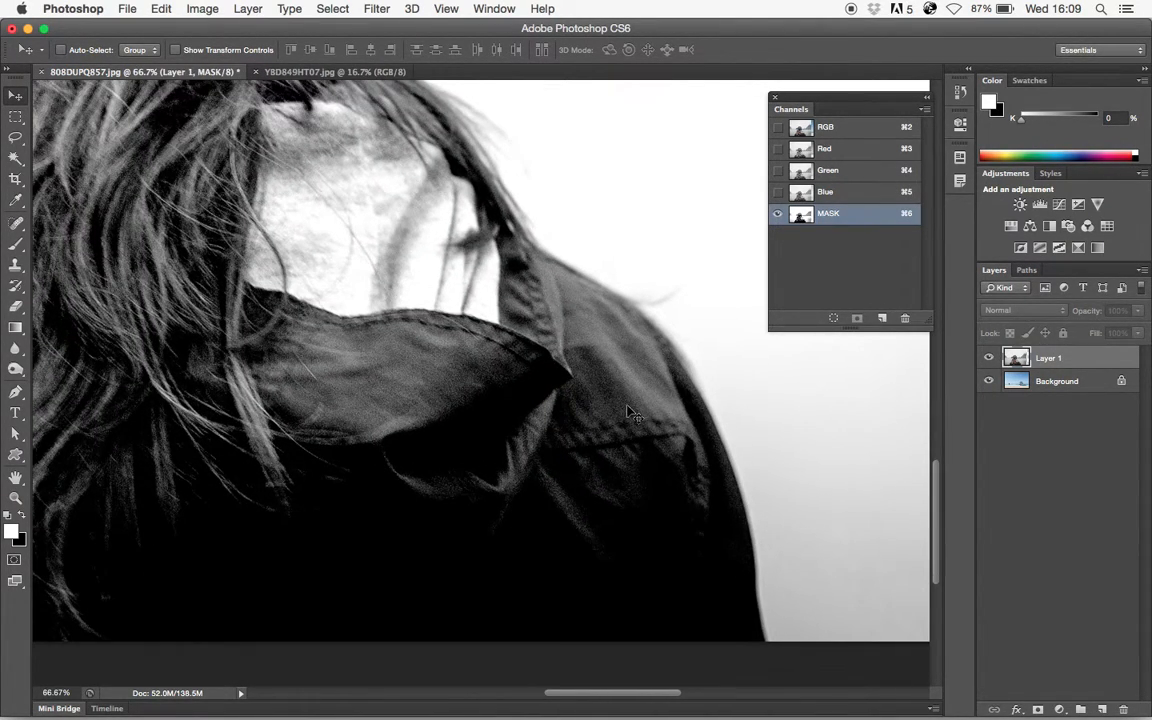
{"action": "left_click", "coordinate": [14, 370]}
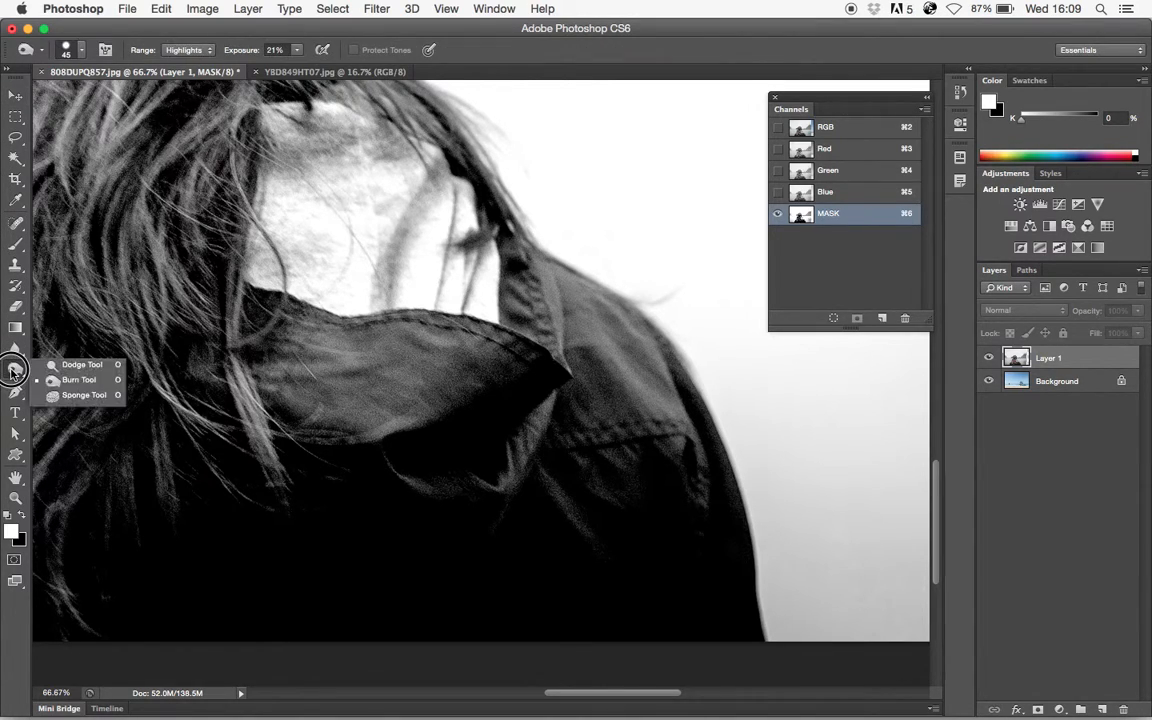
{"action": "left_click", "coordinate": [80, 366]}
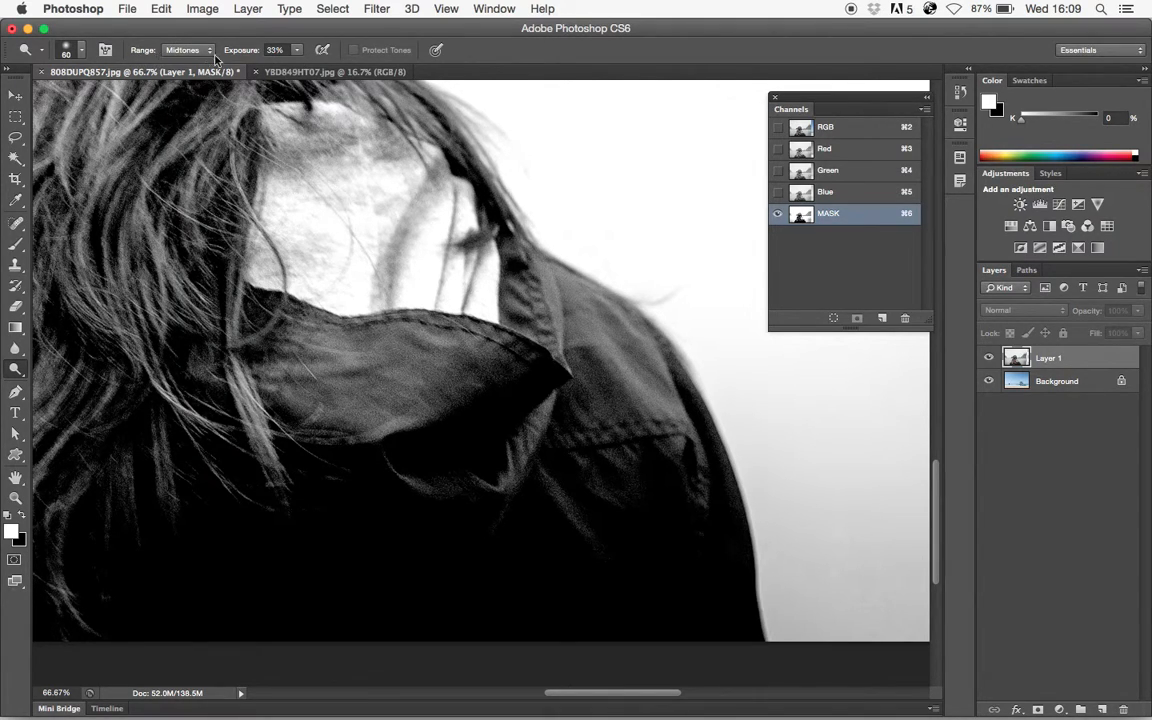
{"action": "left_click", "coordinate": [185, 49]}
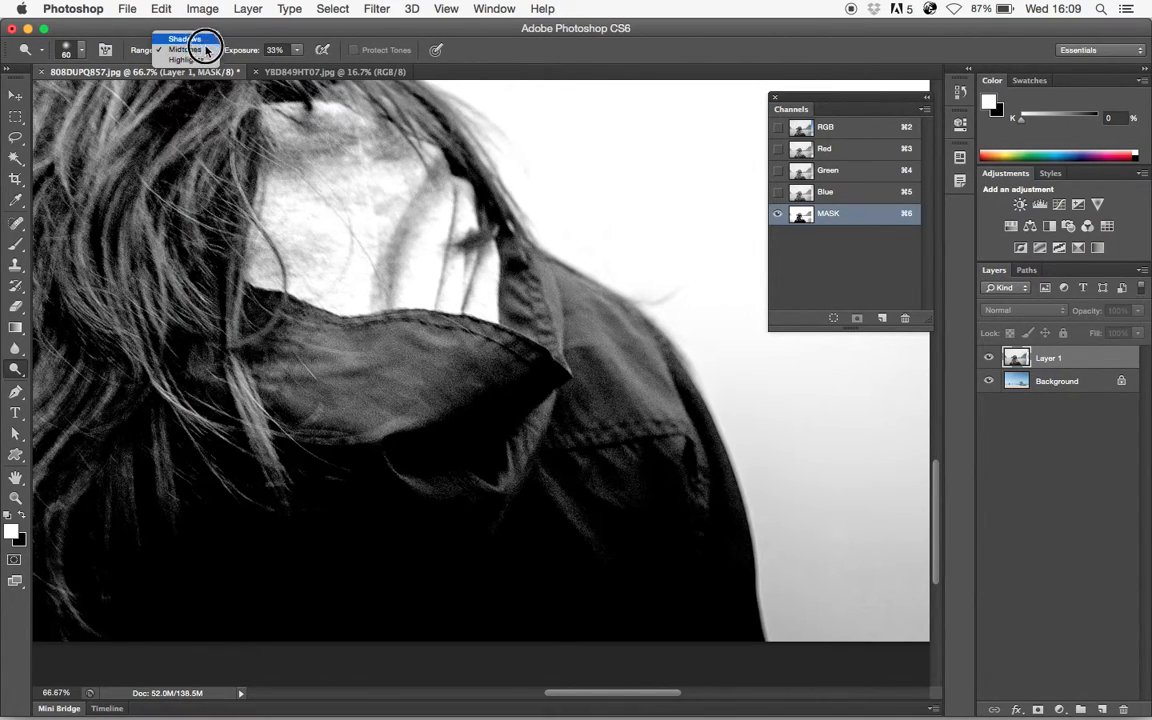
{"action": "left_click", "coordinate": [207, 60]}
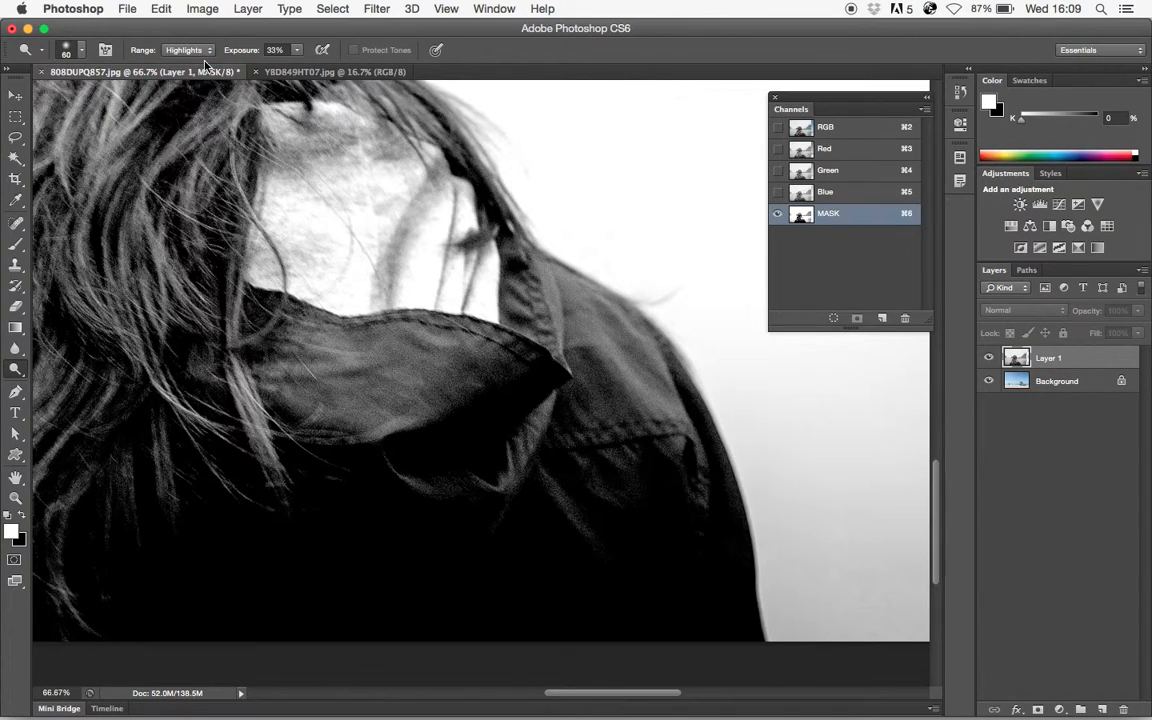
{"action": "left_click", "coordinate": [246, 56]}
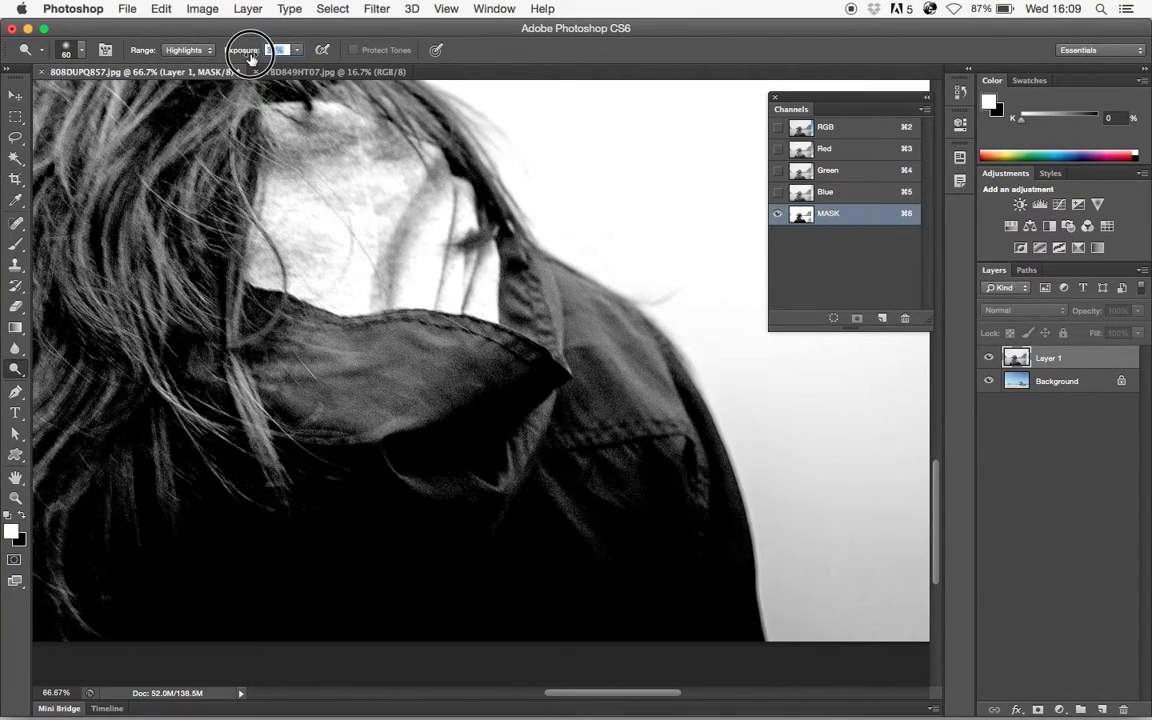
{"action": "type", "text": "40"}
{"action": "key", "text": "Return"}
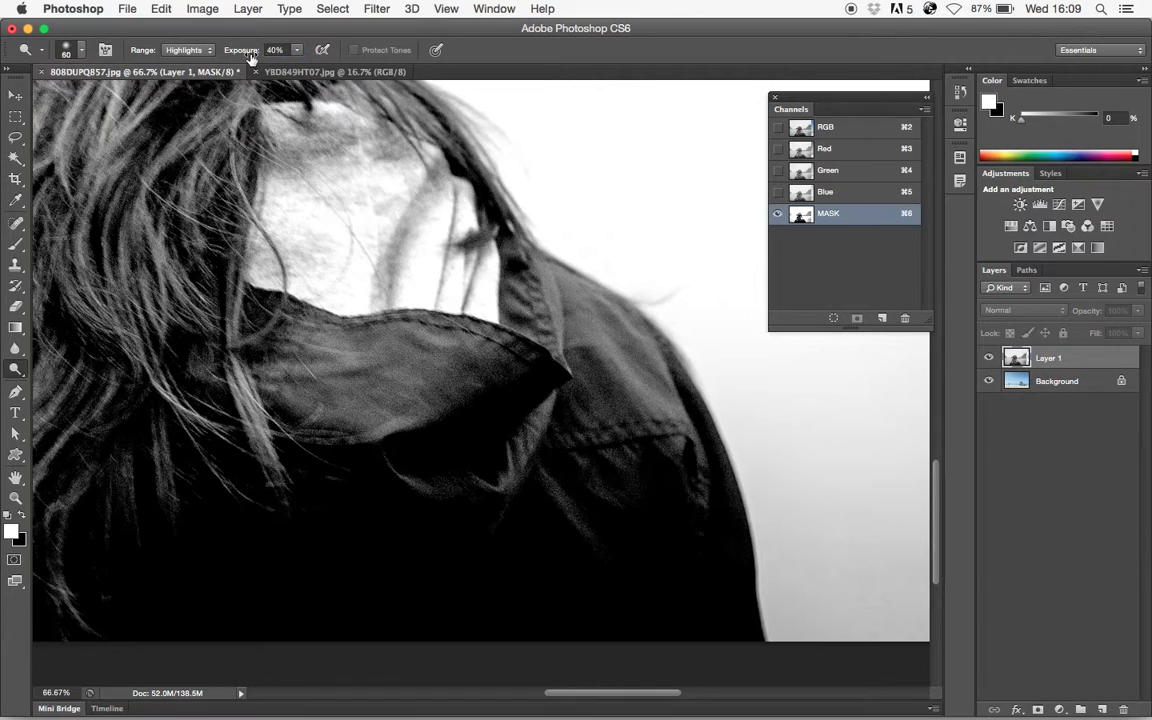
- Dodge the gray backdrop beside the jacket shoulder and the hair toward white in the MASK channel, using a 150 px brush
{"action": "key", "text": "bracketright"}
{"action": "key", "text": "bracketright"}
{"action": "key", "text": "bracketright"}
{"action": "key", "text": "bracketright"}
{"action": "key", "text": "bracketright"}
{"action": "key", "text": "bracketright"}
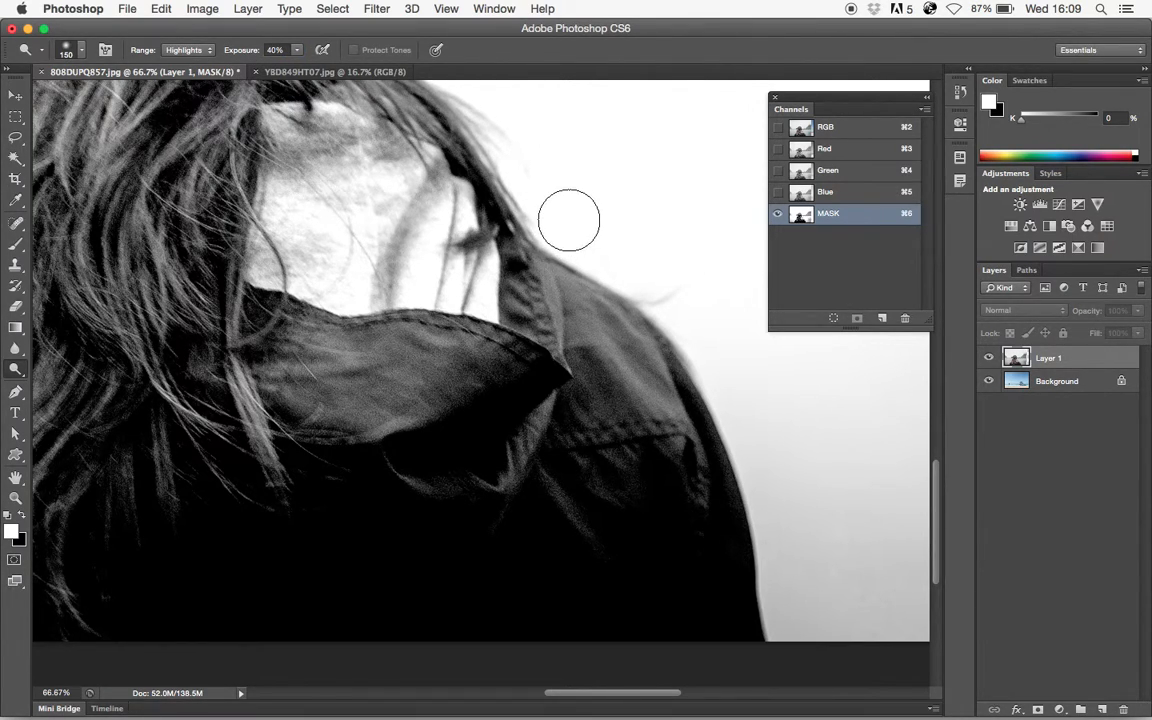
{"action": "mouse_move", "coordinate": [687, 262]}
{"action": "left_mouse_down"}
{"action": "mouse_move", "coordinate": [717, 318]}
{"action": "mouse_move", "coordinate": [704, 319]}
{"action": "mouse_move", "coordinate": [709, 338]}
{"action": "mouse_move", "coordinate": [762, 419]}
{"action": "mouse_move", "coordinate": [742, 353]}
{"action": "mouse_move", "coordinate": [692, 331]}
{"action": "mouse_move", "coordinate": [757, 388]}
{"action": "mouse_move", "coordinate": [719, 334]}
{"action": "mouse_move", "coordinate": [701, 333]}
{"action": "mouse_move", "coordinate": [784, 529]}
{"action": "mouse_move", "coordinate": [776, 655]}
{"action": "mouse_move", "coordinate": [775, 525]}
{"action": "mouse_move", "coordinate": [814, 618]}
{"action": "mouse_move", "coordinate": [803, 486]}
{"action": "mouse_move", "coordinate": [850, 651]}
{"action": "mouse_move", "coordinate": [809, 467]}
{"action": "mouse_move", "coordinate": [767, 373]}
{"action": "mouse_move", "coordinate": [797, 464]}
{"action": "mouse_move", "coordinate": [767, 443]}
{"action": "mouse_move", "coordinate": [794, 544]}
{"action": "mouse_move", "coordinate": [774, 471]}
{"action": "left_mouse_up"}
{"action": "left_click_drag", "start_coordinate": [680, 379], "coordinate": [699, 514]}
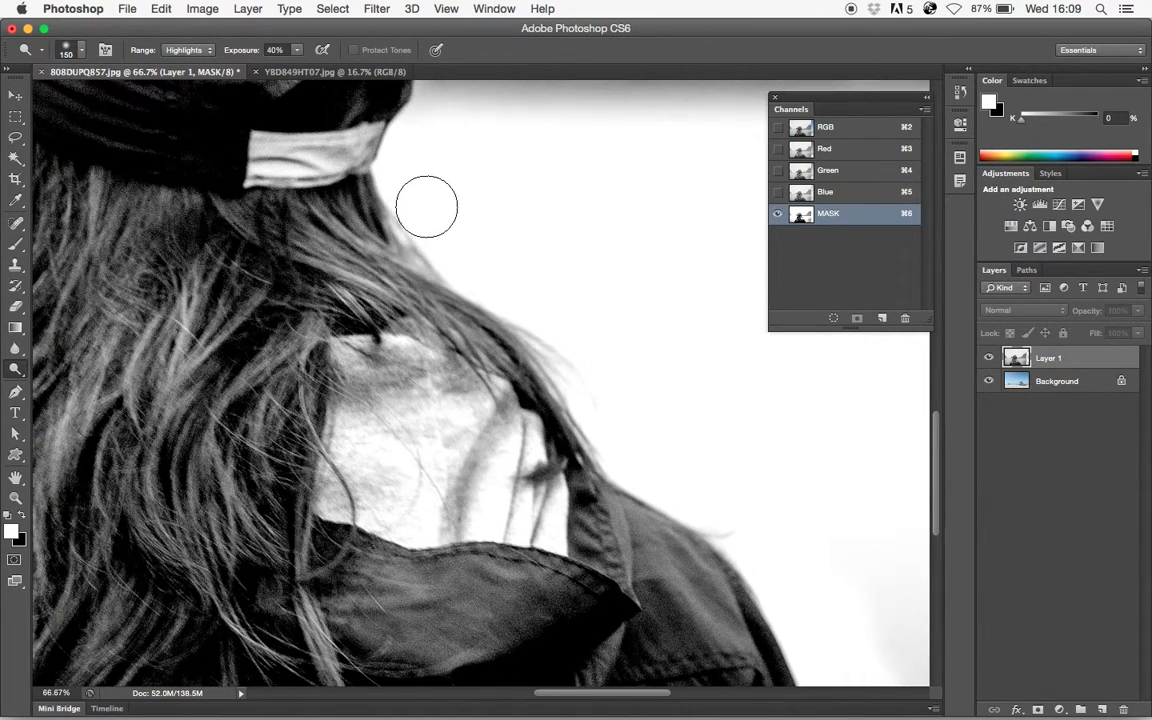
{"action": "mouse_move", "coordinate": [609, 314]}
{"action": "left_mouse_down"}
{"action": "mouse_move", "coordinate": [548, 327]}
{"action": "mouse_move", "coordinate": [590, 469]}
{"action": "left_mouse_up"}
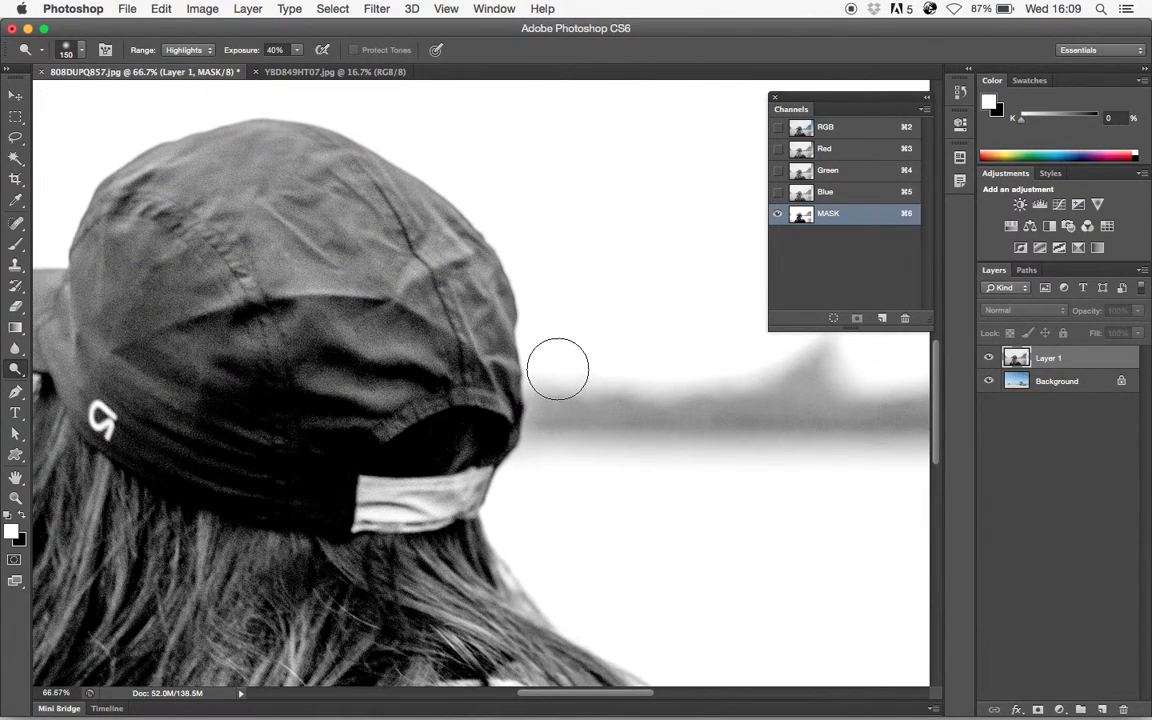
- Dodge the gray backdrop along the back and top edges of the cap toward white with a 100 px brush
{"action": "left_click_drag", "start_coordinate": [566, 377], "coordinate": [567, 438]}
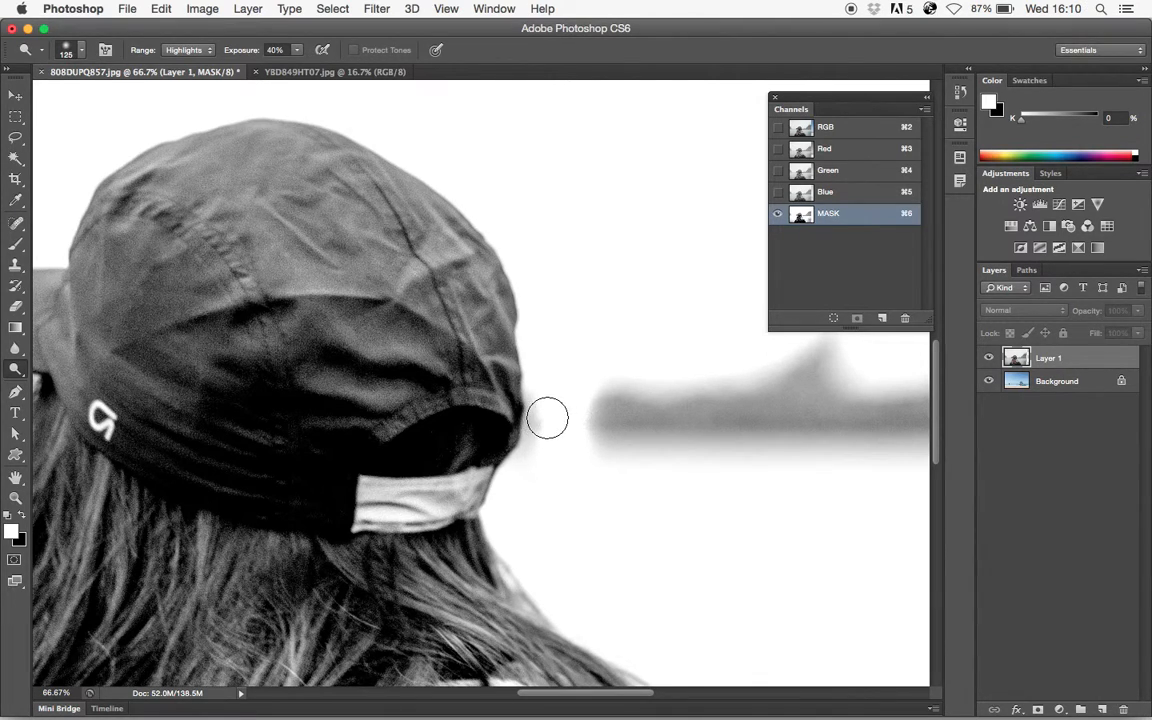
{"action": "mouse_move", "coordinate": [548, 409]}
{"action": "left_mouse_down"}
{"action": "mouse_move", "coordinate": [543, 453]}
{"action": "mouse_move", "coordinate": [548, 357]}
{"action": "mouse_move", "coordinate": [540, 453]}
{"action": "left_mouse_up"}
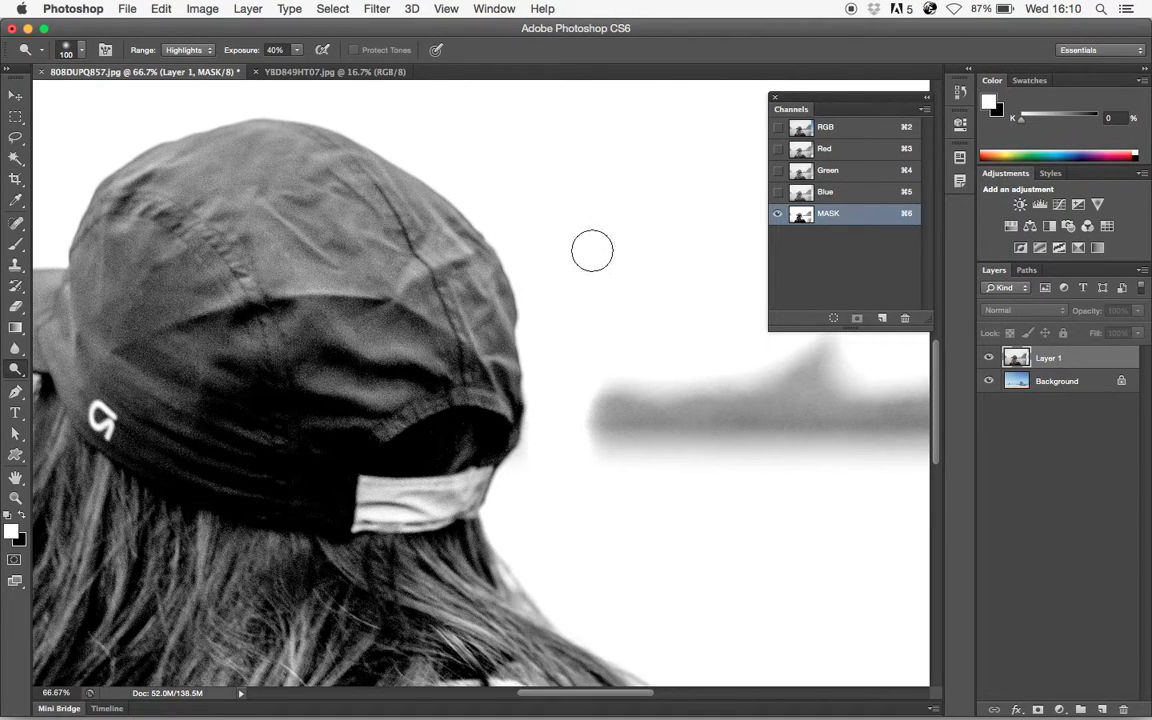
{"action": "left_click_drag", "start_coordinate": [546, 298], "coordinate": [555, 383]}
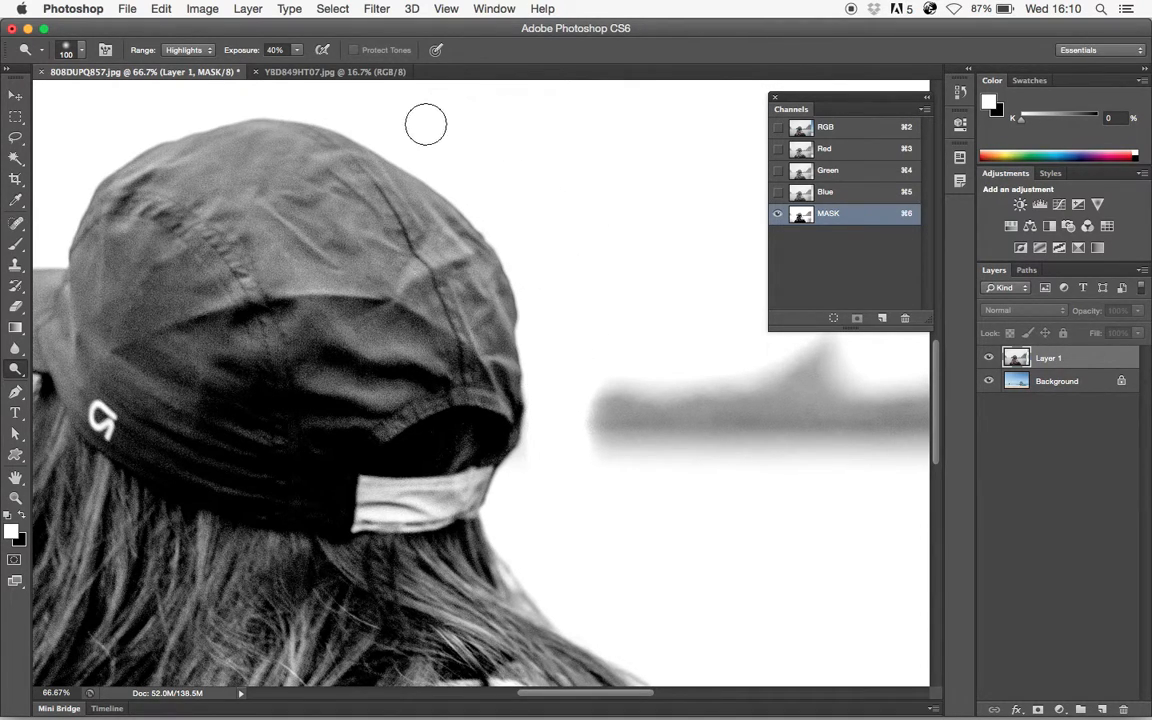
{"action": "scroll", "coordinate": [552, 209], "scroll_direction": "left", "scroll_amount": 5}
{"action": "scroll", "coordinate": [552, 209], "scroll_direction": "up", "scroll_amount": 2}
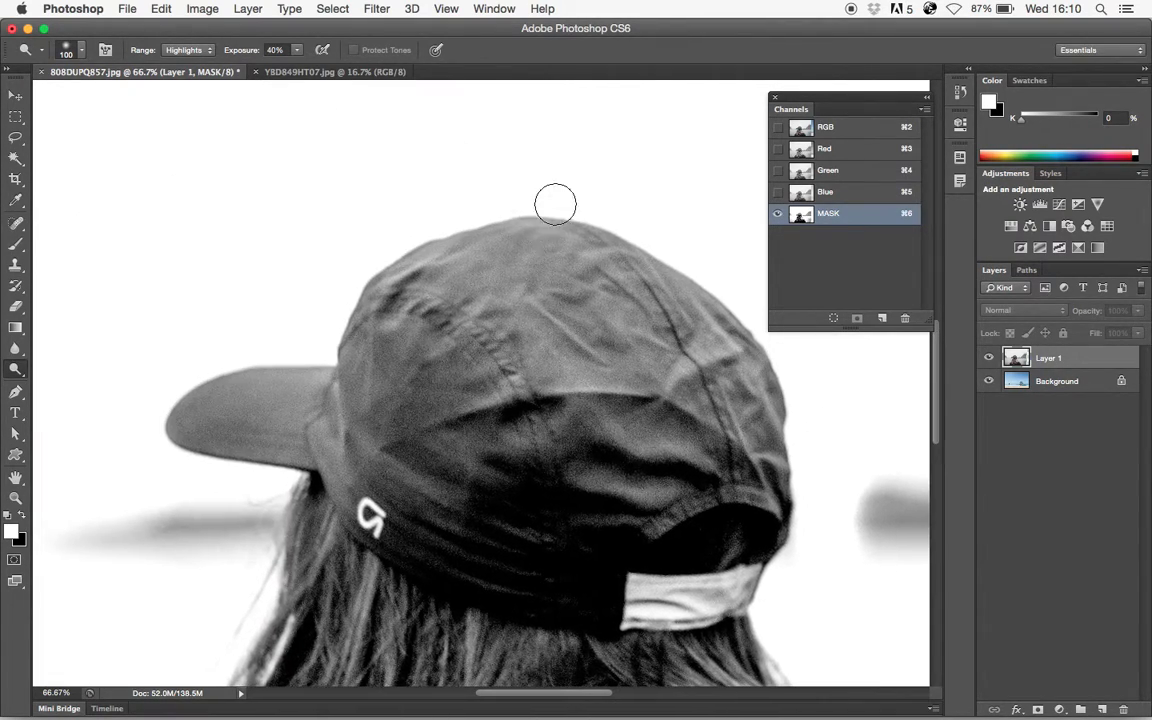
{"action": "left_click_drag", "start_coordinate": [597, 188], "coordinate": [470, 200]}
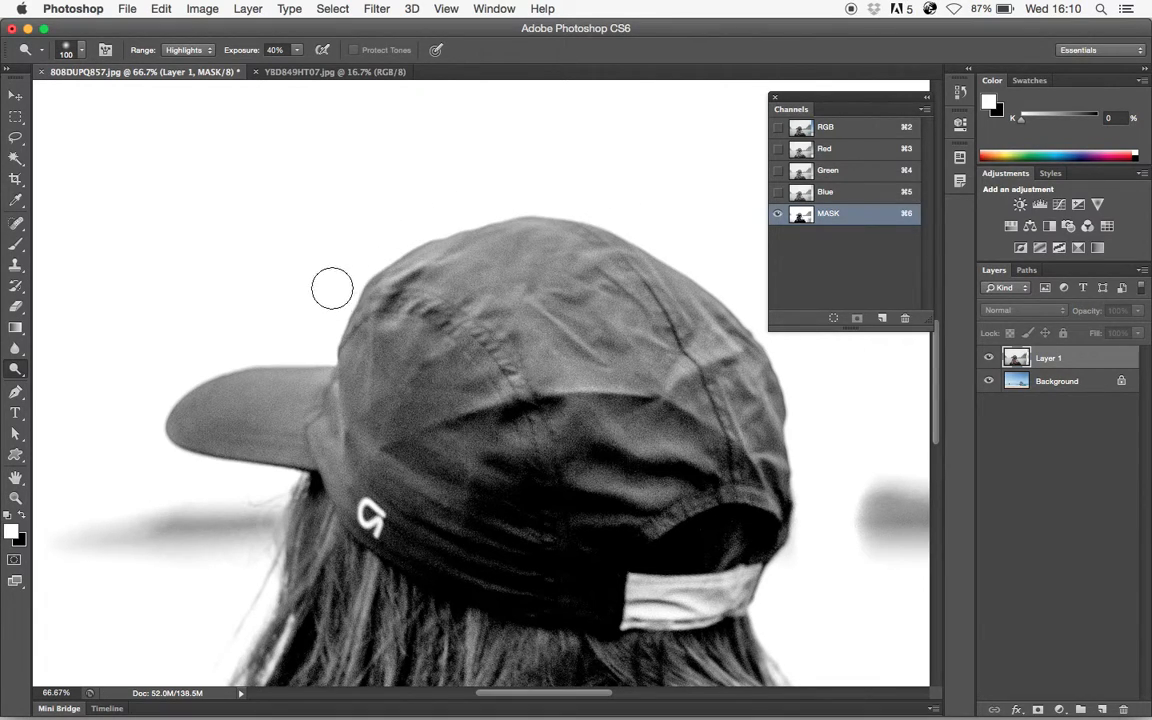
- Dodge the backdrop around the cap's brim and beside the hair just below it toward white
{"action": "left_click", "coordinate": [168, 362]}
{"action": "mouse_move", "coordinate": [211, 356]}
{"action": "left_mouse_down"}
{"action": "mouse_move", "coordinate": [145, 386]}
{"action": "mouse_move", "coordinate": [141, 405]}
{"action": "mouse_move", "coordinate": [155, 374]}
{"action": "mouse_move", "coordinate": [138, 455]}
{"action": "left_mouse_up"}
{"action": "mouse_move", "coordinate": [142, 441]}
{"action": "left_mouse_down"}
{"action": "mouse_move", "coordinate": [211, 498]}
{"action": "mouse_move", "coordinate": [241, 556]}
{"action": "left_mouse_up"}
- Dodge the gray backdrop along the jacket's left sleeve to white, keeping the Highlights range and 40% exposure
{"action": "mouse_move", "coordinate": [254, 511]}
{"action": "left_mouse_down"}
{"action": "mouse_move", "coordinate": [231, 542]}
{"action": "mouse_move", "coordinate": [237, 502]}
{"action": "mouse_move", "coordinate": [212, 539]}
{"action": "mouse_move", "coordinate": [190, 537]}
{"action": "mouse_move", "coordinate": [201, 523]}
{"action": "mouse_move", "coordinate": [285, 544]}
{"action": "mouse_move", "coordinate": [683, 201]}
{"action": "left_mouse_up"}
{"action": "key", "text": "space"}
{"action": "key", "text": "space"}
{"action": "mouse_move", "coordinate": [612, 425]}
{"action": "left_mouse_down"}
{"action": "mouse_move", "coordinate": [558, 429]}
{"action": "mouse_move", "coordinate": [642, 276]}
{"action": "left_mouse_up"}
{"action": "mouse_move", "coordinate": [552, 558]}
{"action": "left_mouse_down"}
{"action": "mouse_move", "coordinate": [568, 527]}
{"action": "mouse_move", "coordinate": [563, 500]}
{"action": "left_mouse_up"}
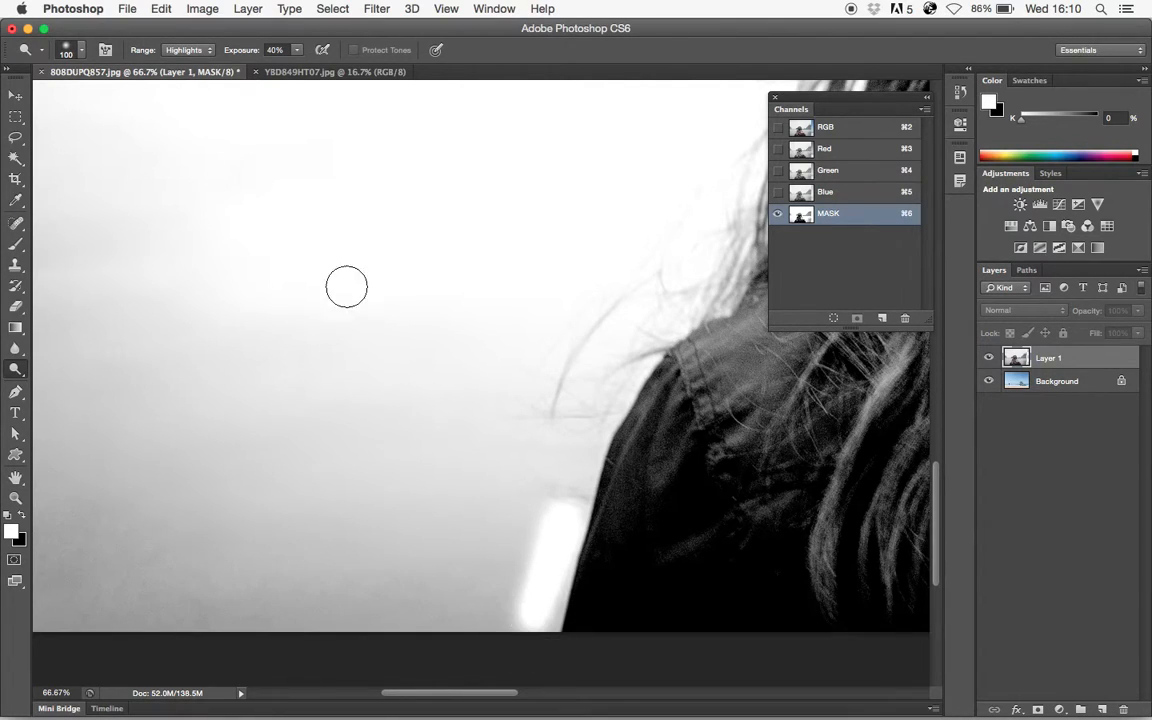
{"action": "left_click", "coordinate": [184, 50]}
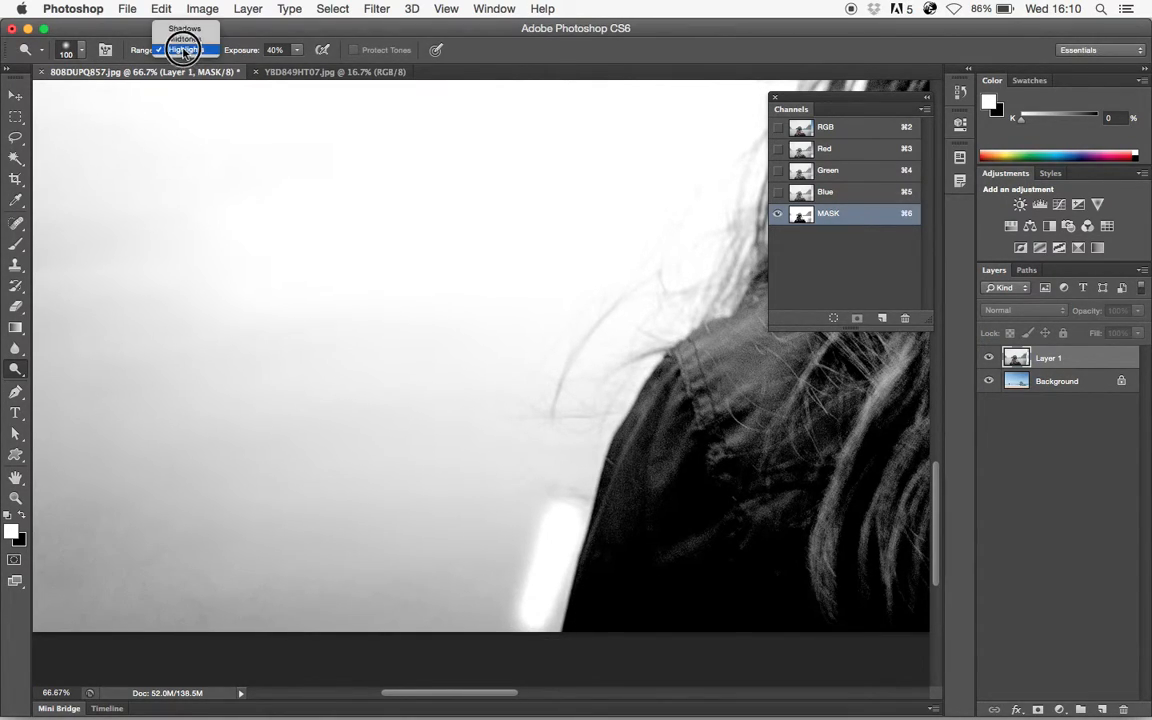
{"action": "left_click", "coordinate": [185, 49]}
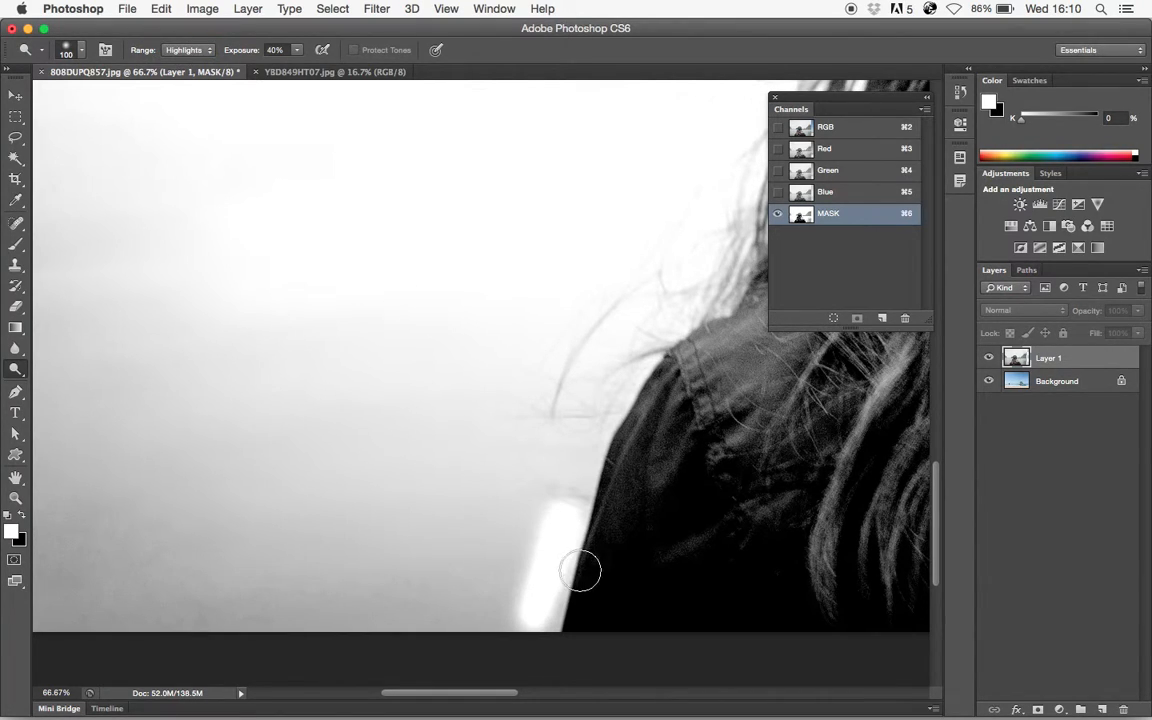
{"action": "left_click_drag", "start_coordinate": [572, 465], "coordinate": [560, 512]}
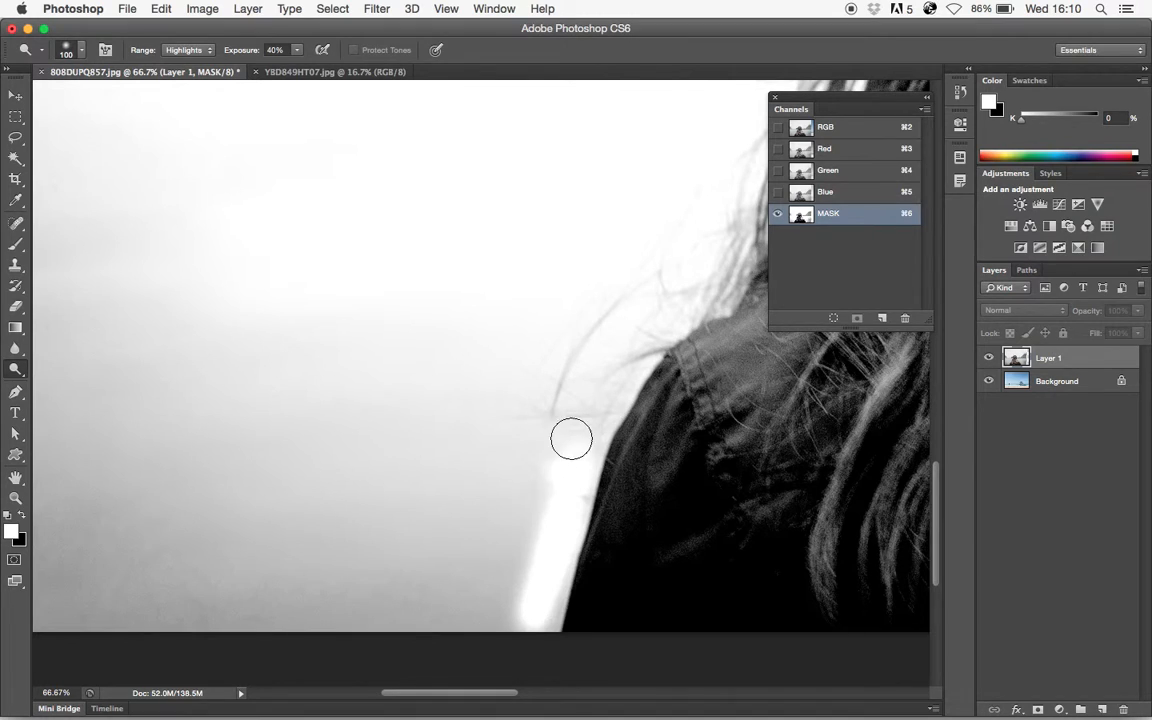
{"action": "mouse_move", "coordinate": [580, 449]}
{"action": "left_mouse_down"}
{"action": "mouse_move", "coordinate": [511, 601]}
{"action": "mouse_move", "coordinate": [554, 577]}
{"action": "left_mouse_up"}
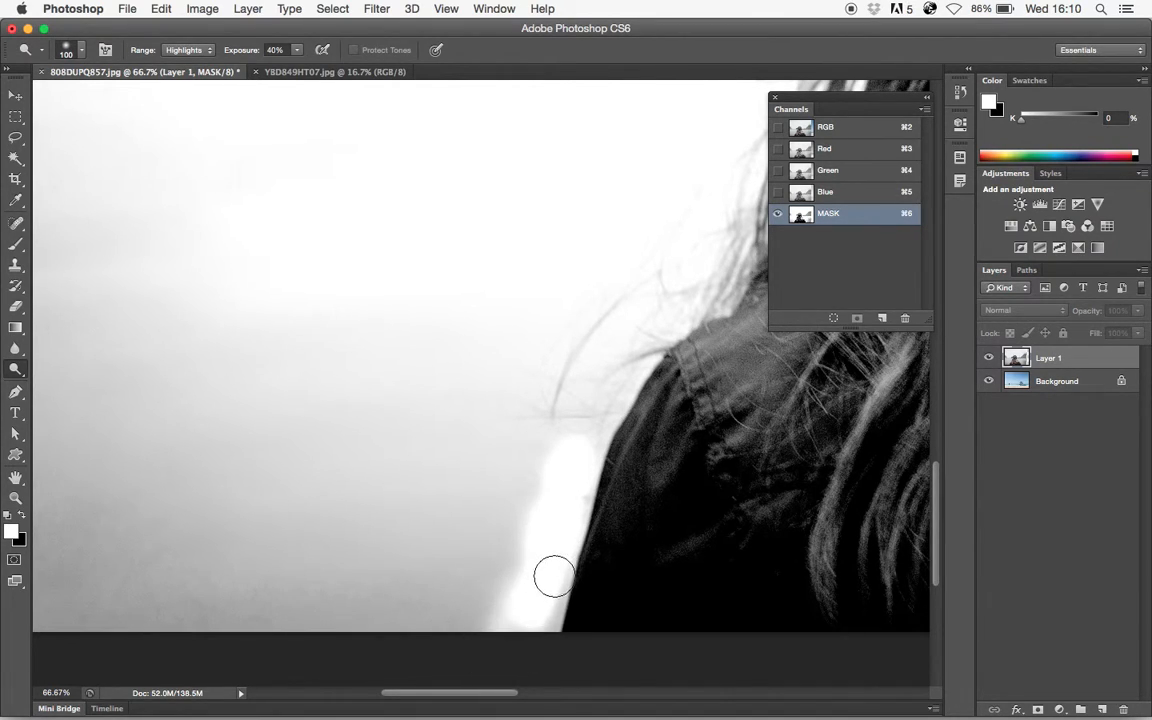
{"action": "mouse_move", "coordinate": [577, 492]}
{"action": "left_mouse_down"}
{"action": "mouse_move", "coordinate": [537, 567]}
{"action": "mouse_move", "coordinate": [527, 635]}
{"action": "mouse_move", "coordinate": [544, 593]}
{"action": "left_mouse_up"}
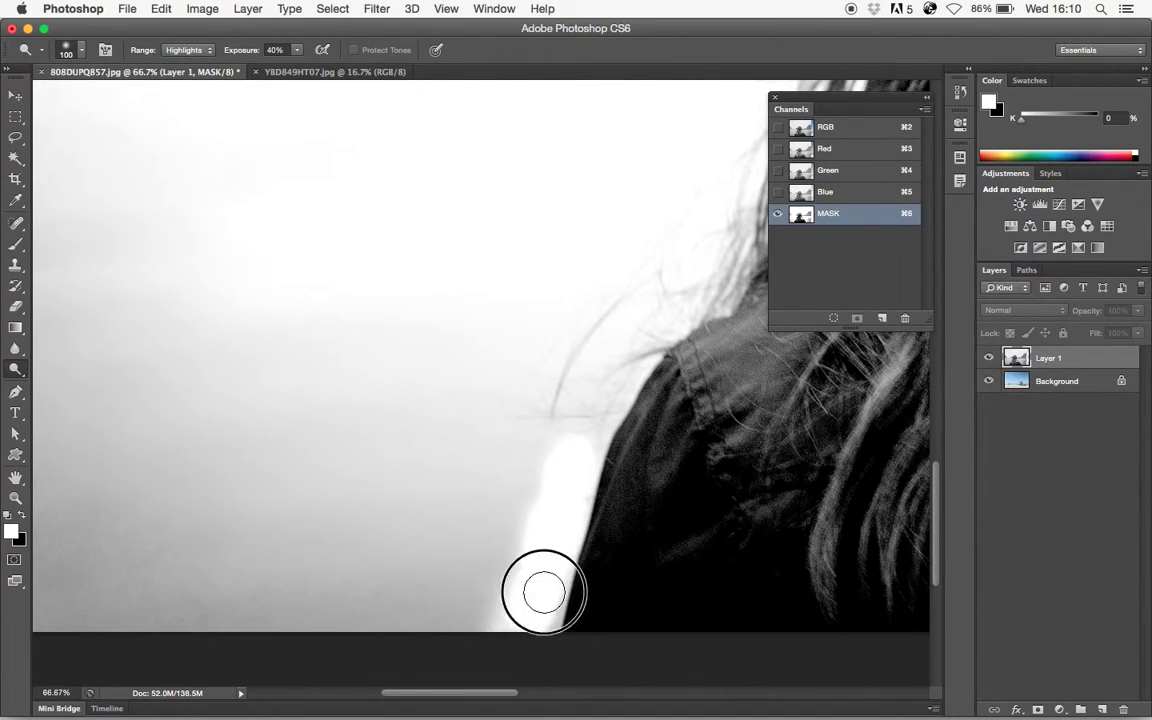
- Set up the Burn tool with the Shadows range, 29% exposure and a 90 px brush
{"action": "left_click_drag", "start_coordinate": [792, 404], "coordinate": [385, 378]}
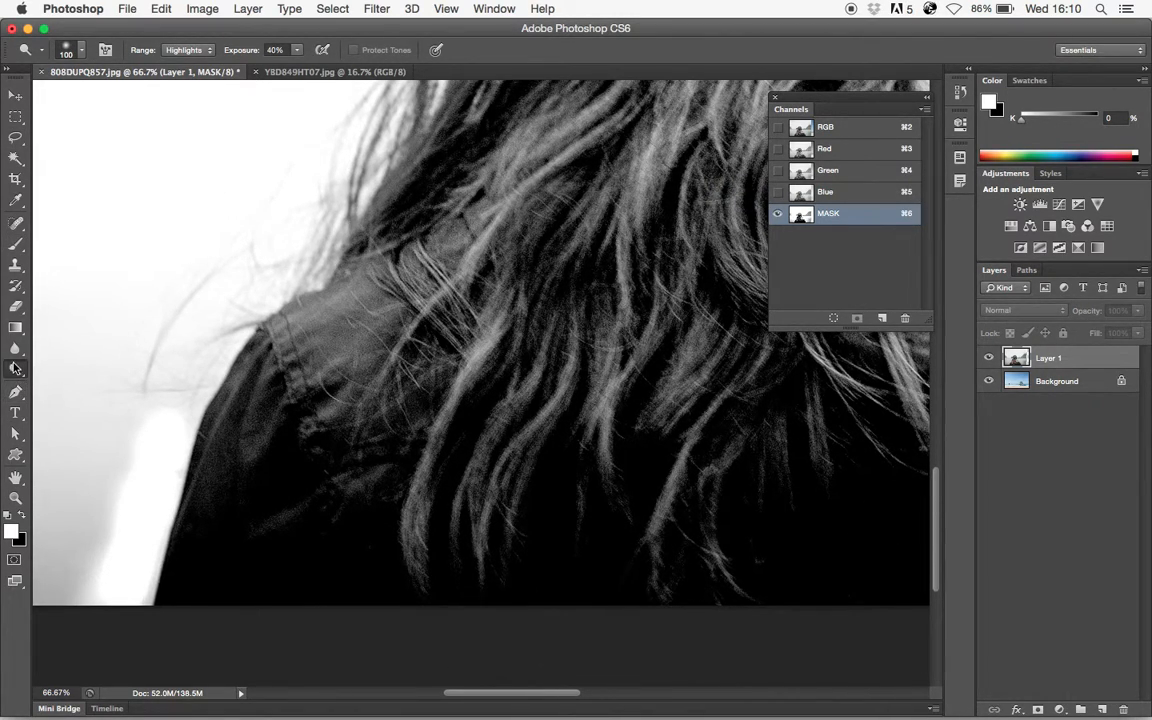
{"action": "left_click_drag", "start_coordinate": [14, 371], "coordinate": [72, 389]}
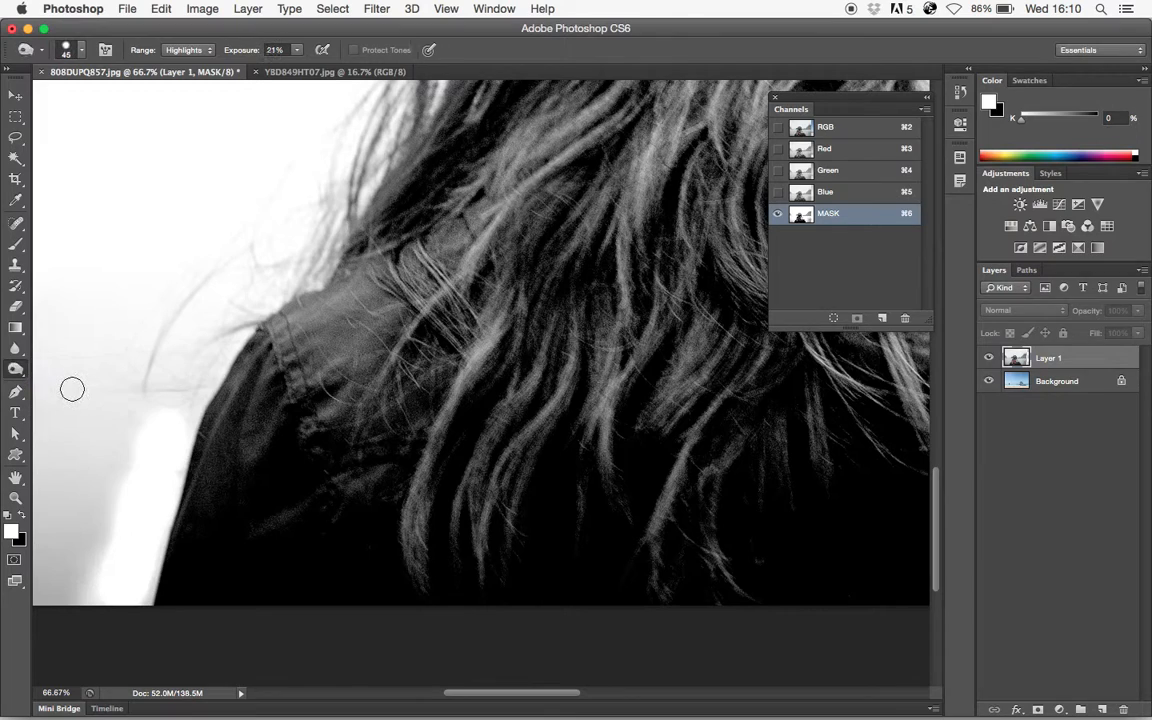
{"action": "left_click", "coordinate": [197, 50]}
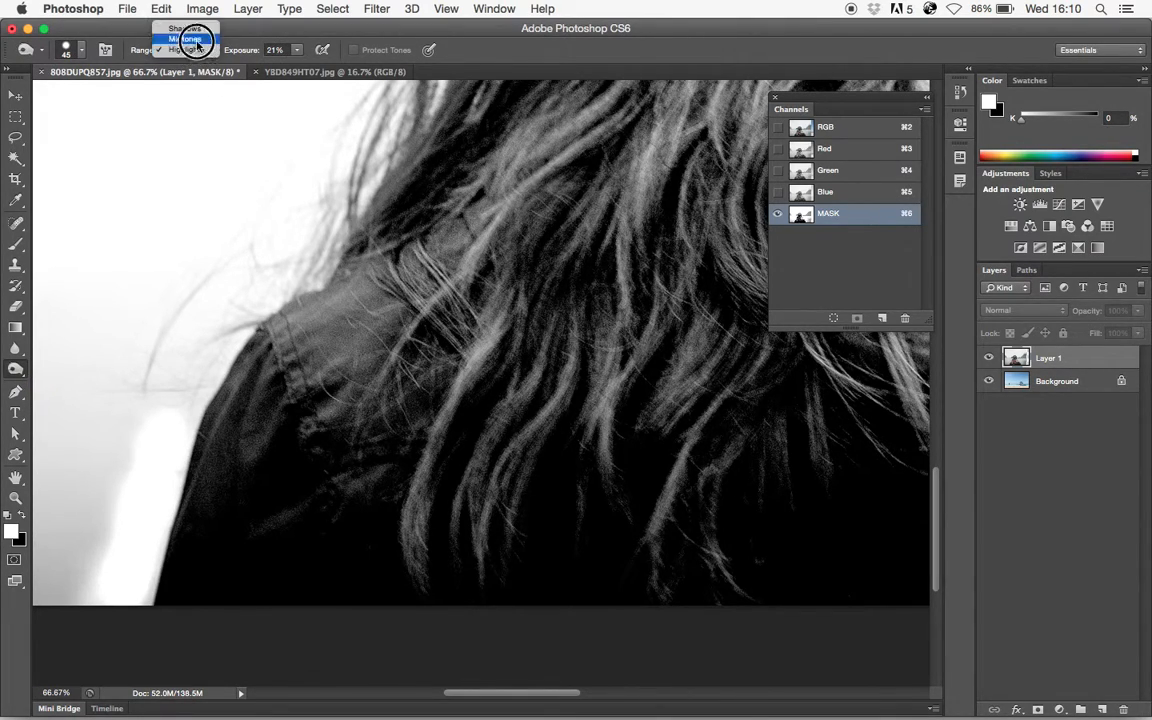
{"action": "left_click", "coordinate": [178, 16]}
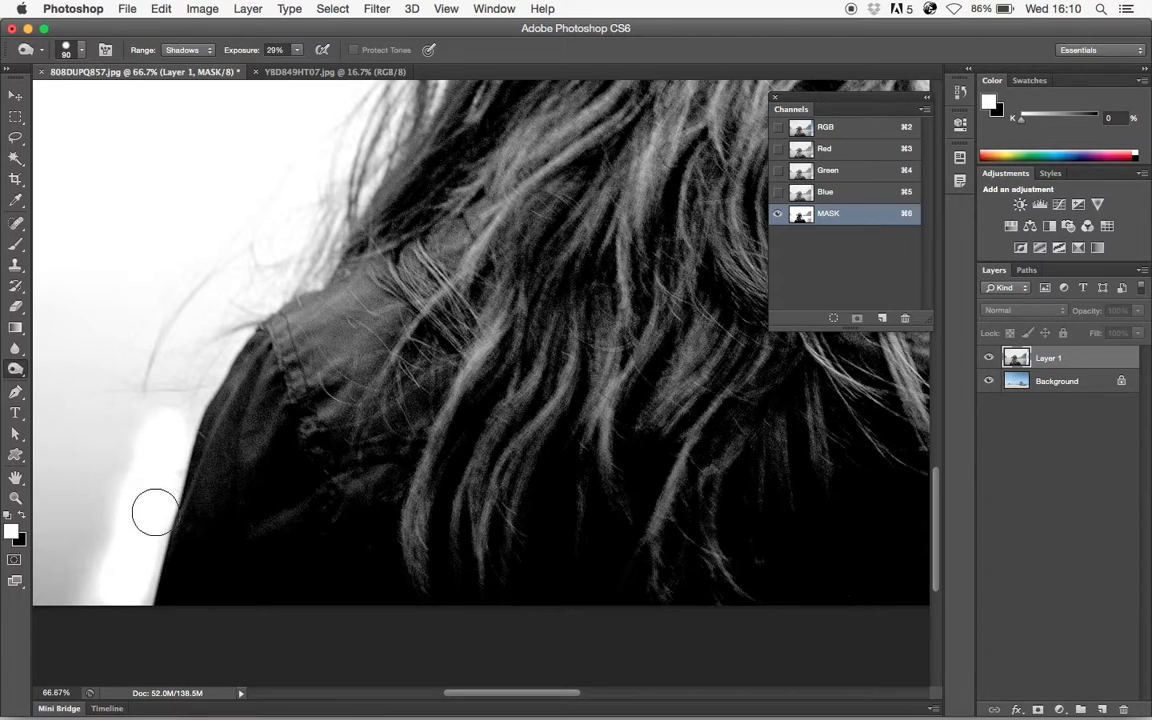
- Burn the inner edge of the left jacket shoulder and the hair up to the cap to black
{"action": "mouse_move", "coordinate": [245, 398]}
{"action": "left_mouse_down"}
{"action": "mouse_move", "coordinate": [226, 409]}
{"action": "mouse_move", "coordinate": [185, 504]}
{"action": "mouse_move", "coordinate": [181, 577]}
{"action": "left_mouse_up"}
{"action": "mouse_move", "coordinate": [318, 310]}
{"action": "left_mouse_down"}
{"action": "mouse_move", "coordinate": [278, 338]}
{"action": "mouse_move", "coordinate": [317, 330]}
{"action": "mouse_move", "coordinate": [325, 316]}
{"action": "mouse_move", "coordinate": [284, 333]}
{"action": "mouse_move", "coordinate": [329, 313]}
{"action": "mouse_move", "coordinate": [267, 327]}
{"action": "mouse_move", "coordinate": [317, 311]}
{"action": "mouse_move", "coordinate": [371, 256]}
{"action": "mouse_move", "coordinate": [322, 330]}
{"action": "mouse_move", "coordinate": [395, 233]}
{"action": "mouse_move", "coordinate": [337, 307]}
{"action": "mouse_move", "coordinate": [377, 240]}
{"action": "mouse_move", "coordinate": [428, 234]}
{"action": "mouse_move", "coordinate": [417, 141]}
{"action": "mouse_move", "coordinate": [395, 208]}
{"action": "mouse_move", "coordinate": [413, 172]}
{"action": "left_mouse_up"}
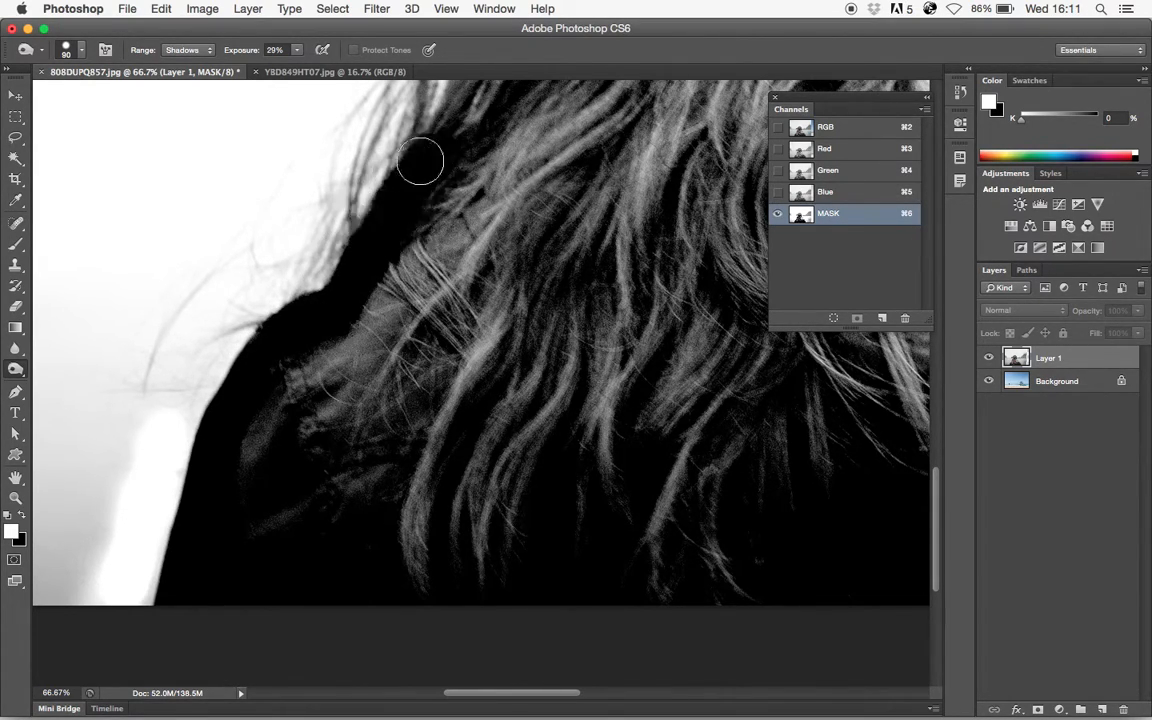
{"action": "left_click_drag", "start_coordinate": [514, 167], "coordinate": [463, 514]}
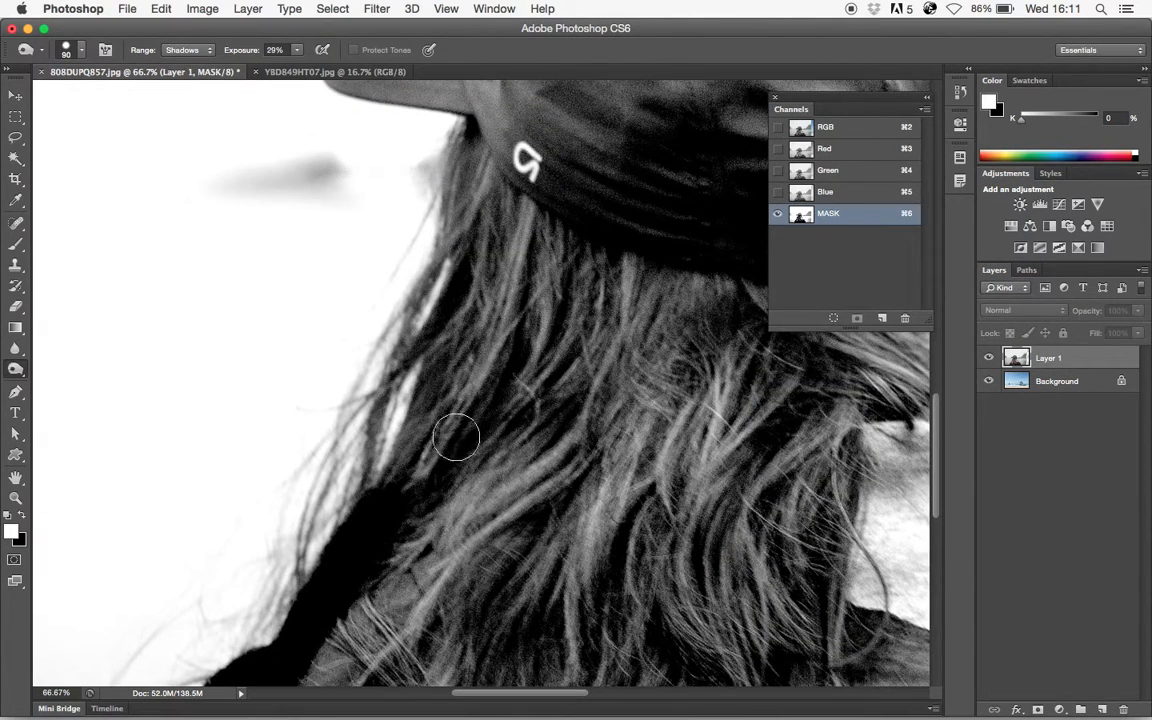
{"action": "mouse_move", "coordinate": [466, 298]}
{"action": "left_mouse_down"}
{"action": "mouse_move", "coordinate": [452, 391]}
{"action": "mouse_move", "coordinate": [412, 457]}
{"action": "mouse_move", "coordinate": [395, 415]}
{"action": "left_mouse_up"}
{"action": "mouse_move", "coordinate": [492, 222]}
{"action": "left_mouse_down"}
{"action": "mouse_move", "coordinate": [450, 296]}
{"action": "mouse_move", "coordinate": [470, 175]}
{"action": "mouse_move", "coordinate": [455, 230]}
{"action": "mouse_move", "coordinate": [490, 137]}
{"action": "mouse_move", "coordinate": [460, 198]}
{"action": "mouse_move", "coordinate": [478, 141]}
{"action": "mouse_move", "coordinate": [512, 221]}
{"action": "mouse_move", "coordinate": [468, 381]}
{"action": "mouse_move", "coordinate": [510, 250]}
{"action": "mouse_move", "coordinate": [524, 260]}
{"action": "mouse_move", "coordinate": [491, 196]}
{"action": "left_mouse_up"}
- Burn the cap's brim and the part where it joins the crown to solid black
{"action": "scroll", "coordinate": [545, 411], "scroll_direction": "up", "scroll_amount": 6}
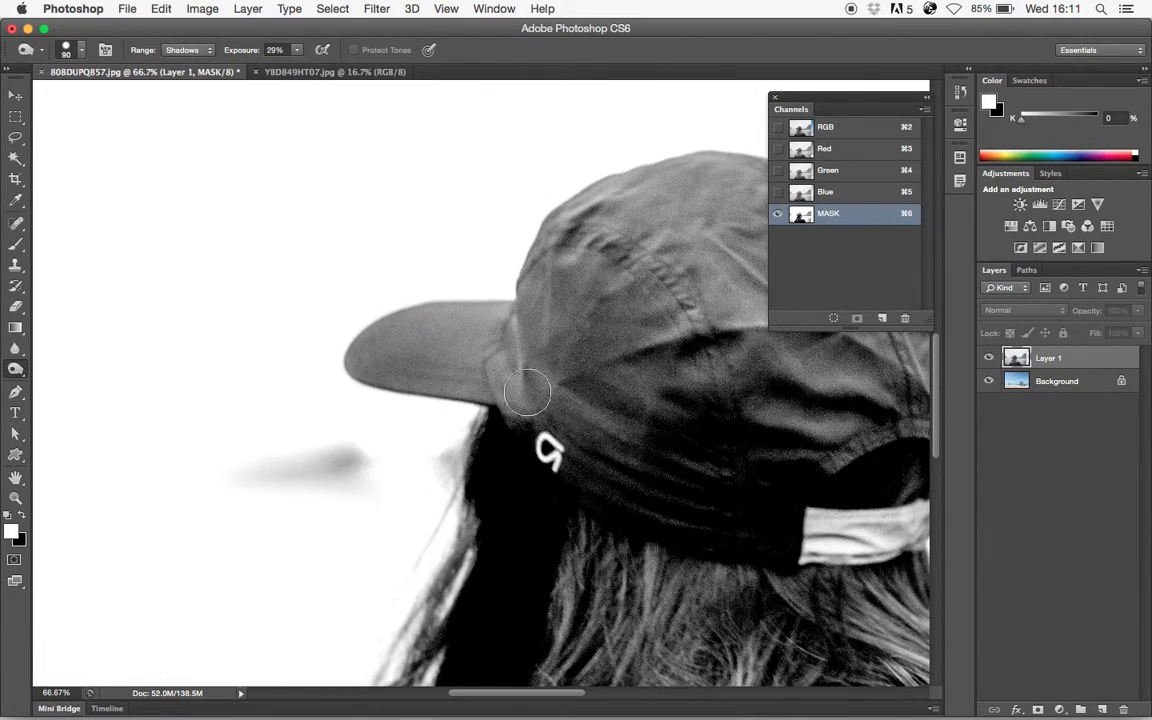
{"action": "mouse_move", "coordinate": [500, 325]}
{"action": "left_mouse_down"}
{"action": "mouse_move", "coordinate": [430, 328]}
{"action": "mouse_move", "coordinate": [508, 330]}
{"action": "mouse_move", "coordinate": [441, 329]}
{"action": "mouse_move", "coordinate": [480, 320]}
{"action": "mouse_move", "coordinate": [472, 315]}
{"action": "mouse_move", "coordinate": [446, 320]}
{"action": "mouse_move", "coordinate": [482, 318]}
{"action": "mouse_move", "coordinate": [404, 322]}
{"action": "mouse_move", "coordinate": [528, 318]}
{"action": "mouse_move", "coordinate": [501, 316]}
{"action": "mouse_move", "coordinate": [511, 330]}
{"action": "mouse_move", "coordinate": [501, 304]}
{"action": "mouse_move", "coordinate": [511, 326]}
{"action": "mouse_move", "coordinate": [505, 314]}
{"action": "mouse_move", "coordinate": [471, 321]}
{"action": "left_mouse_up"}
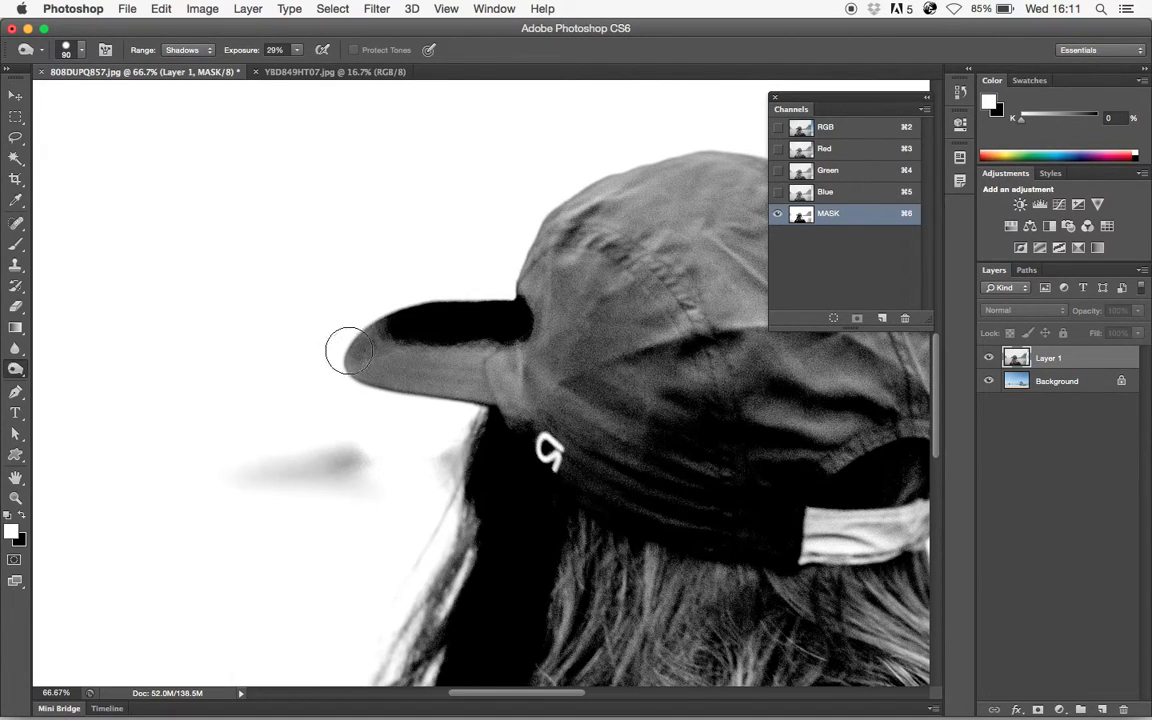
{"action": "mouse_move", "coordinate": [366, 334]}
{"action": "left_mouse_down"}
{"action": "mouse_move", "coordinate": [398, 359]}
{"action": "mouse_move", "coordinate": [416, 327]}
{"action": "mouse_move", "coordinate": [385, 352]}
{"action": "mouse_move", "coordinate": [392, 316]}
{"action": "mouse_move", "coordinate": [413, 364]}
{"action": "mouse_move", "coordinate": [365, 354]}
{"action": "mouse_move", "coordinate": [365, 374]}
{"action": "mouse_move", "coordinate": [377, 363]}
{"action": "mouse_move", "coordinate": [530, 388]}
{"action": "mouse_move", "coordinate": [418, 365]}
{"action": "mouse_move", "coordinate": [502, 400]}
{"action": "mouse_move", "coordinate": [424, 397]}
{"action": "mouse_move", "coordinate": [519, 423]}
{"action": "mouse_move", "coordinate": [411, 379]}
{"action": "mouse_move", "coordinate": [477, 394]}
{"action": "mouse_move", "coordinate": [455, 396]}
{"action": "mouse_move", "coordinate": [407, 352]}
{"action": "mouse_move", "coordinate": [529, 374]}
{"action": "mouse_move", "coordinate": [434, 342]}
{"action": "mouse_move", "coordinate": [518, 359]}
{"action": "mouse_move", "coordinate": [442, 355]}
{"action": "mouse_move", "coordinate": [504, 357]}
{"action": "mouse_move", "coordinate": [453, 359]}
{"action": "mouse_move", "coordinate": [518, 340]}
{"action": "mouse_move", "coordinate": [508, 357]}
{"action": "mouse_move", "coordinate": [521, 396]}
{"action": "mouse_move", "coordinate": [527, 365]}
{"action": "mouse_move", "coordinate": [517, 509]}
{"action": "mouse_move", "coordinate": [506, 527]}
{"action": "mouse_move", "coordinate": [483, 506]}
{"action": "mouse_move", "coordinate": [439, 591]}
{"action": "mouse_move", "coordinate": [485, 524]}
{"action": "mouse_move", "coordinate": [476, 505]}
{"action": "mouse_move", "coordinate": [459, 554]}
{"action": "mouse_move", "coordinate": [459, 505]}
{"action": "mouse_move", "coordinate": [437, 571]}
{"action": "mouse_move", "coordinate": [496, 544]}
{"action": "mouse_move", "coordinate": [463, 590]}
{"action": "mouse_move", "coordinate": [462, 617]}
{"action": "mouse_move", "coordinate": [442, 605]}
{"action": "mouse_move", "coordinate": [440, 656]}
{"action": "left_mouse_up"}
- Burn the loose hair strands along the woman's left outline darker, between the shoulder and the cap
{"action": "left_click_drag", "start_coordinate": [568, 549], "coordinate": [694, 349]}
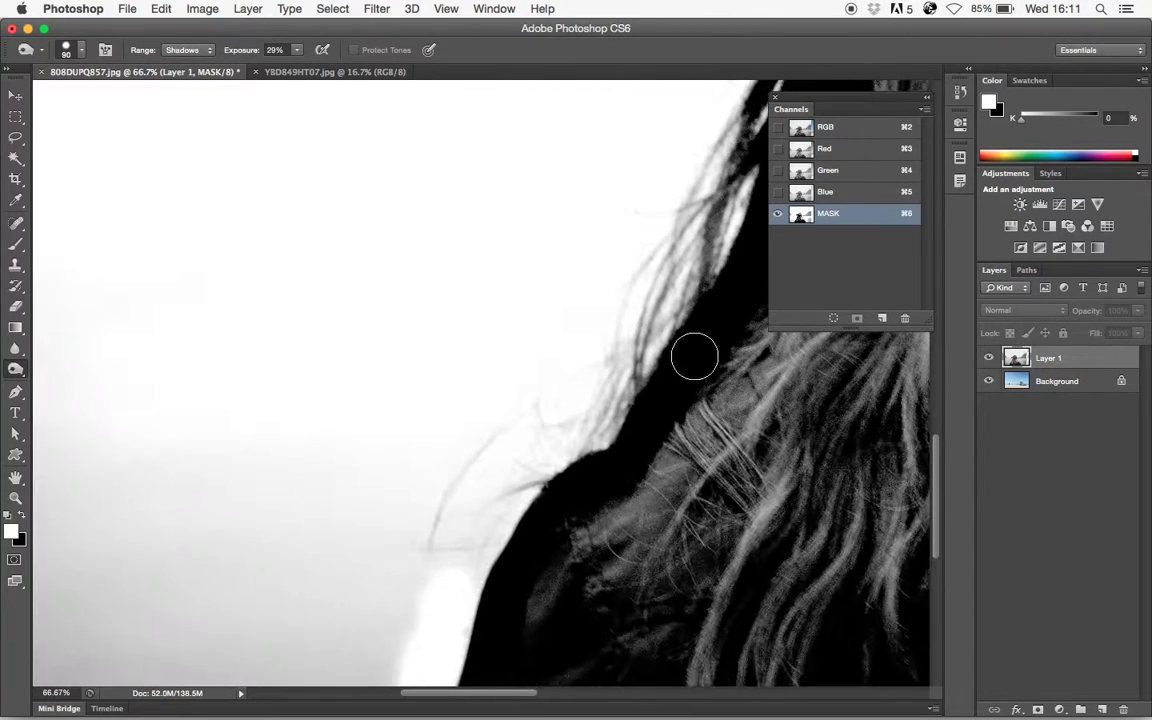
{"action": "left_click_drag", "start_coordinate": [581, 480], "coordinate": [324, 606]}
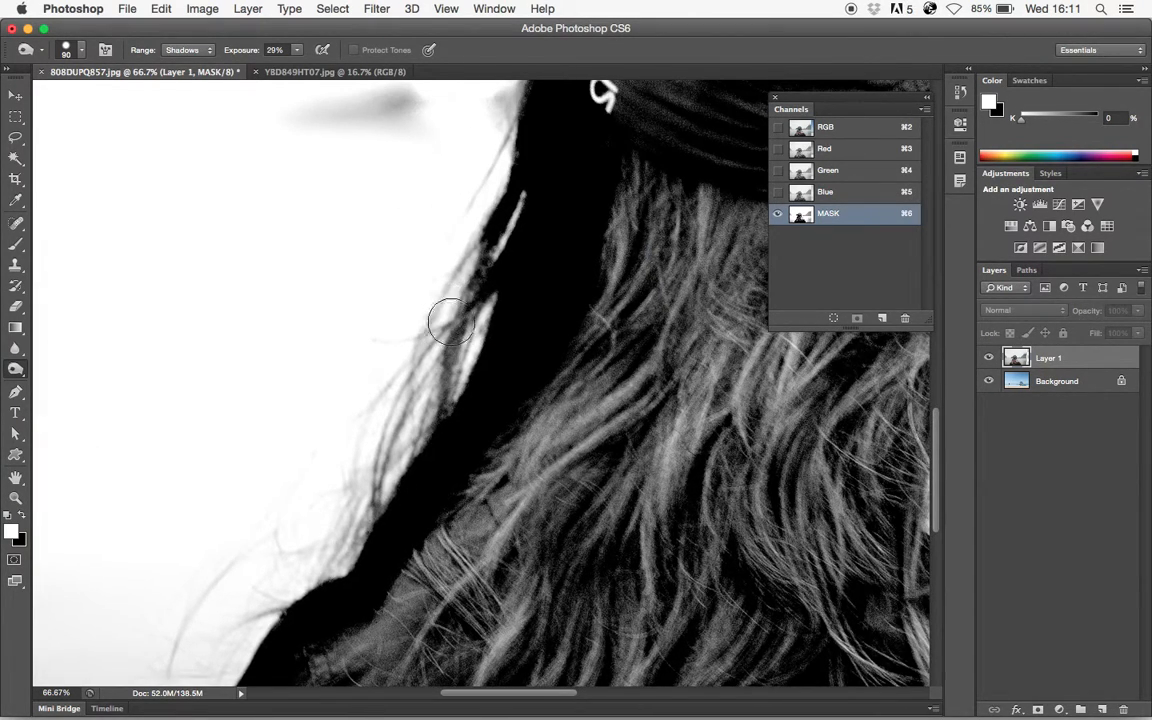
{"action": "mouse_move", "coordinate": [478, 283]}
{"action": "left_mouse_down"}
{"action": "mouse_move", "coordinate": [445, 330]}
{"action": "mouse_move", "coordinate": [419, 417]}
{"action": "mouse_move", "coordinate": [393, 437]}
{"action": "mouse_move", "coordinate": [368, 487]}
{"action": "mouse_move", "coordinate": [411, 360]}
{"action": "mouse_move", "coordinate": [411, 316]}
{"action": "mouse_move", "coordinate": [419, 355]}
{"action": "mouse_move", "coordinate": [468, 240]}
{"action": "mouse_move", "coordinate": [386, 375]}
{"action": "mouse_move", "coordinate": [424, 411]}
{"action": "mouse_move", "coordinate": [391, 489]}
{"action": "mouse_move", "coordinate": [350, 513]}
{"action": "mouse_move", "coordinate": [300, 470]}
{"action": "mouse_move", "coordinate": [282, 556]}
{"action": "left_mouse_up"}
- Burn the top and back edges of the cap's crown to black with a 125 px brush, raising the exposure to 50%
{"action": "scroll", "coordinate": [625, 141], "scroll_direction": "up", "scroll_amount": 6}
{"action": "scroll", "coordinate": [625, 141], "scroll_direction": "right", "scroll_amount": 3}
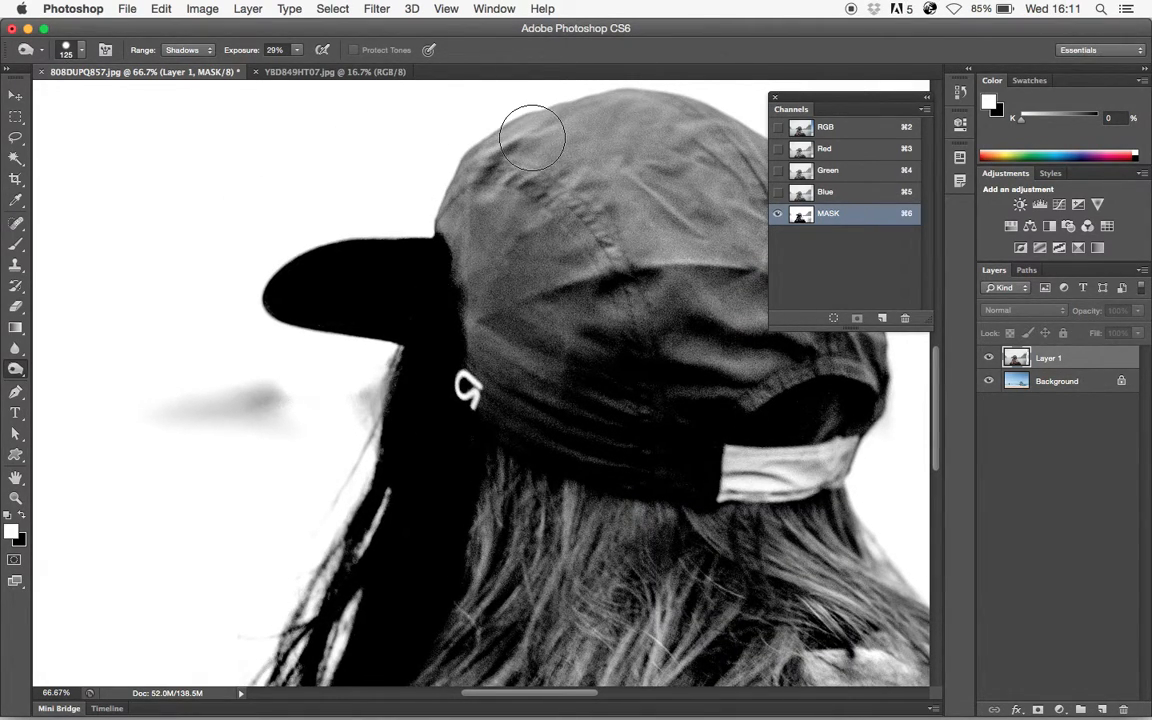
{"action": "mouse_move", "coordinate": [550, 137]}
{"action": "left_mouse_down"}
{"action": "mouse_move", "coordinate": [445, 160]}
{"action": "mouse_move", "coordinate": [450, 205]}
{"action": "mouse_move", "coordinate": [429, 265]}
{"action": "mouse_move", "coordinate": [545, 112]}
{"action": "mouse_move", "coordinate": [620, 103]}
{"action": "mouse_move", "coordinate": [520, 105]}
{"action": "mouse_move", "coordinate": [600, 100]}
{"action": "mouse_move", "coordinate": [740, 148]}
{"action": "mouse_move", "coordinate": [656, 139]}
{"action": "left_mouse_up"}
{"action": "mouse_move", "coordinate": [640, 226]}
{"action": "left_mouse_down"}
{"action": "mouse_move", "coordinate": [429, 234]}
{"action": "mouse_move", "coordinate": [322, 200]}
{"action": "left_mouse_up"}
{"action": "mouse_move", "coordinate": [405, 115]}
{"action": "left_mouse_down"}
{"action": "mouse_move", "coordinate": [462, 170]}
{"action": "mouse_move", "coordinate": [423, 129]}
{"action": "mouse_move", "coordinate": [408, 139]}
{"action": "mouse_move", "coordinate": [401, 125]}
{"action": "mouse_move", "coordinate": [458, 166]}
{"action": "mouse_move", "coordinate": [380, 104]}
{"action": "mouse_move", "coordinate": [515, 239]}
{"action": "mouse_move", "coordinate": [510, 226]}
{"action": "mouse_move", "coordinate": [508, 318]}
{"action": "mouse_move", "coordinate": [479, 189]}
{"action": "mouse_move", "coordinate": [501, 292]}
{"action": "mouse_move", "coordinate": [508, 244]}
{"action": "mouse_move", "coordinate": [509, 395]}
{"action": "mouse_move", "coordinate": [512, 344]}
{"action": "mouse_move", "coordinate": [490, 390]}
{"action": "mouse_move", "coordinate": [459, 403]}
{"action": "mouse_move", "coordinate": [470, 279]}
{"action": "mouse_move", "coordinate": [434, 182]}
{"action": "mouse_move", "coordinate": [428, 246]}
{"action": "left_mouse_up"}
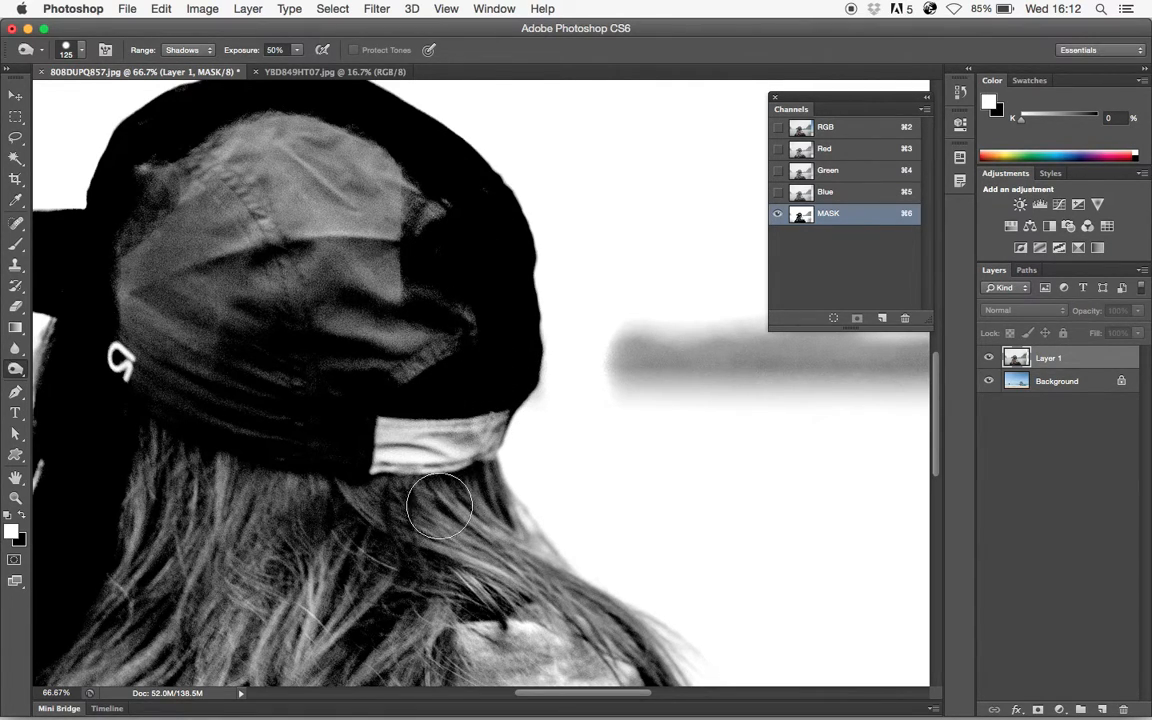
- Burn the hair edge below the cap strap and the right jacket shoulder and sleeve edge to black at 50% exposure
{"action": "mouse_move", "coordinate": [478, 490]}
{"action": "left_mouse_down"}
{"action": "mouse_move", "coordinate": [504, 527]}
{"action": "mouse_move", "coordinate": [557, 543]}
{"action": "mouse_move", "coordinate": [521, 503]}
{"action": "mouse_move", "coordinate": [552, 573]}
{"action": "mouse_move", "coordinate": [501, 538]}
{"action": "mouse_move", "coordinate": [571, 625]}
{"action": "mouse_move", "coordinate": [530, 577]}
{"action": "mouse_move", "coordinate": [570, 608]}
{"action": "mouse_move", "coordinate": [537, 570]}
{"action": "mouse_move", "coordinate": [624, 642]}
{"action": "mouse_move", "coordinate": [620, 655]}
{"action": "mouse_move", "coordinate": [443, 600]}
{"action": "left_mouse_up"}
{"action": "scroll", "coordinate": [443, 600], "scroll_direction": "down", "scroll_amount": 5}
{"action": "scroll", "coordinate": [443, 600], "scroll_direction": "right", "scroll_amount": 2}
{"action": "mouse_move", "coordinate": [575, 410]}
{"action": "left_mouse_down"}
{"action": "mouse_move", "coordinate": [628, 427]}
{"action": "mouse_move", "coordinate": [569, 375]}
{"action": "mouse_move", "coordinate": [614, 401]}
{"action": "mouse_move", "coordinate": [549, 363]}
{"action": "mouse_move", "coordinate": [586, 377]}
{"action": "mouse_move", "coordinate": [512, 470]}
{"action": "mouse_move", "coordinate": [405, 338]}
{"action": "mouse_move", "coordinate": [530, 448]}
{"action": "mouse_move", "coordinate": [515, 445]}
{"action": "mouse_move", "coordinate": [579, 536]}
{"action": "mouse_move", "coordinate": [673, 589]}
{"action": "mouse_move", "coordinate": [626, 522]}
{"action": "mouse_move", "coordinate": [803, 625]}
{"action": "mouse_move", "coordinate": [669, 542]}
{"action": "mouse_move", "coordinate": [751, 586]}
{"action": "mouse_move", "coordinate": [607, 522]}
{"action": "mouse_move", "coordinate": [766, 615]}
{"action": "mouse_move", "coordinate": [653, 541]}
{"action": "mouse_move", "coordinate": [765, 632]}
{"action": "left_mouse_up"}
{"action": "mouse_move", "coordinate": [598, 482]}
{"action": "left_mouse_down"}
{"action": "mouse_move", "coordinate": [500, 400]}
{"action": "mouse_move", "coordinate": [558, 406]}
{"action": "mouse_move", "coordinate": [480, 390]}
{"action": "mouse_move", "coordinate": [535, 450]}
{"action": "left_mouse_up"}
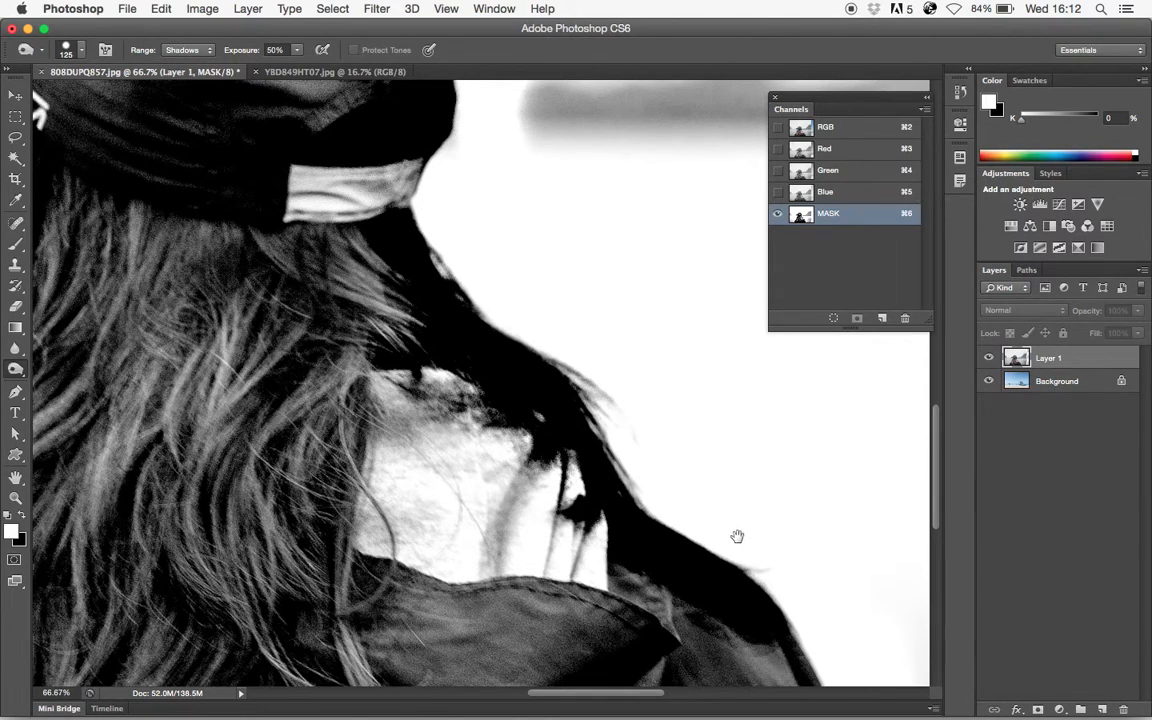
{"action": "left_click_drag", "start_coordinate": [707, 581], "coordinate": [591, 280]}
{"action": "left_click_drag", "start_coordinate": [625, 327], "coordinate": [669, 381]}
{"action": "mouse_move", "coordinate": [584, 292]}
{"action": "left_mouse_down"}
{"action": "mouse_move", "coordinate": [550, 311]}
{"action": "mouse_move", "coordinate": [496, 219]}
{"action": "mouse_move", "coordinate": [425, 190]}
{"action": "mouse_move", "coordinate": [390, 265]}
{"action": "mouse_move", "coordinate": [440, 420]}
{"action": "left_mouse_up"}
- Lasso the gray interior of the woman's silhouette from the cap down to the jacket and fill it with black
{"action": "left_click", "coordinate": [515, 408], "text": "alt"}
{"action": "left_click", "coordinate": [498, 400], "text": "alt"}
{"action": "left_click", "coordinate": [485, 394], "text": "alt"}
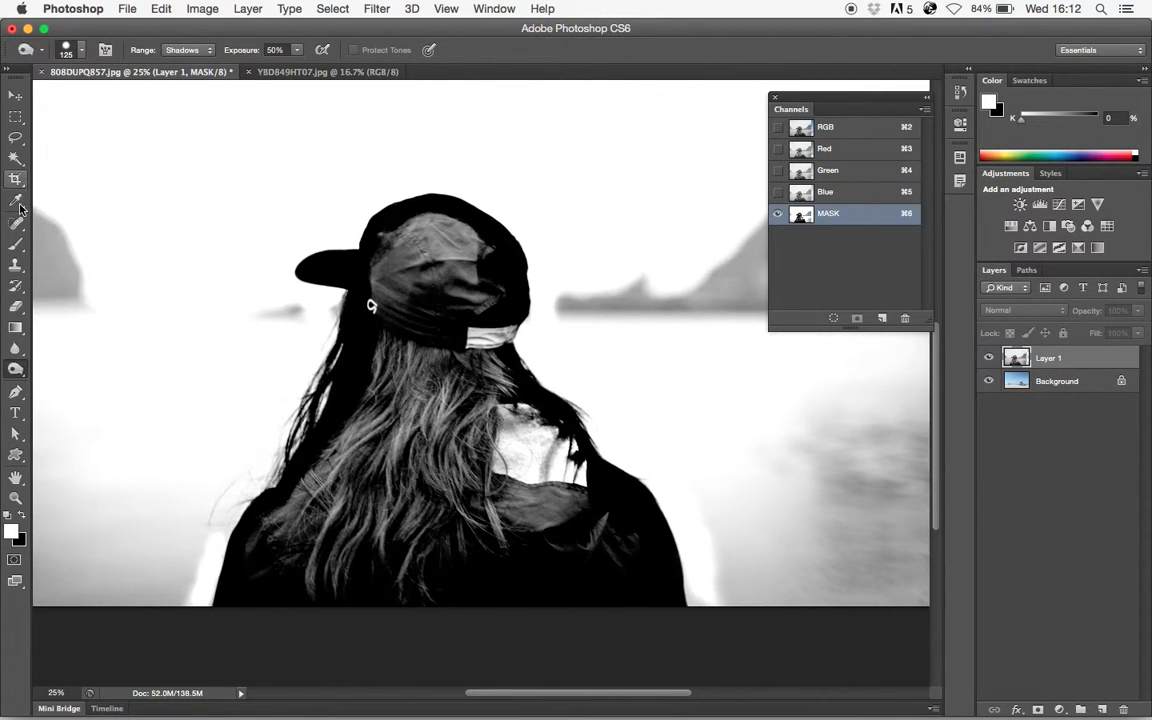
{"action": "left_click", "coordinate": [16, 139]}
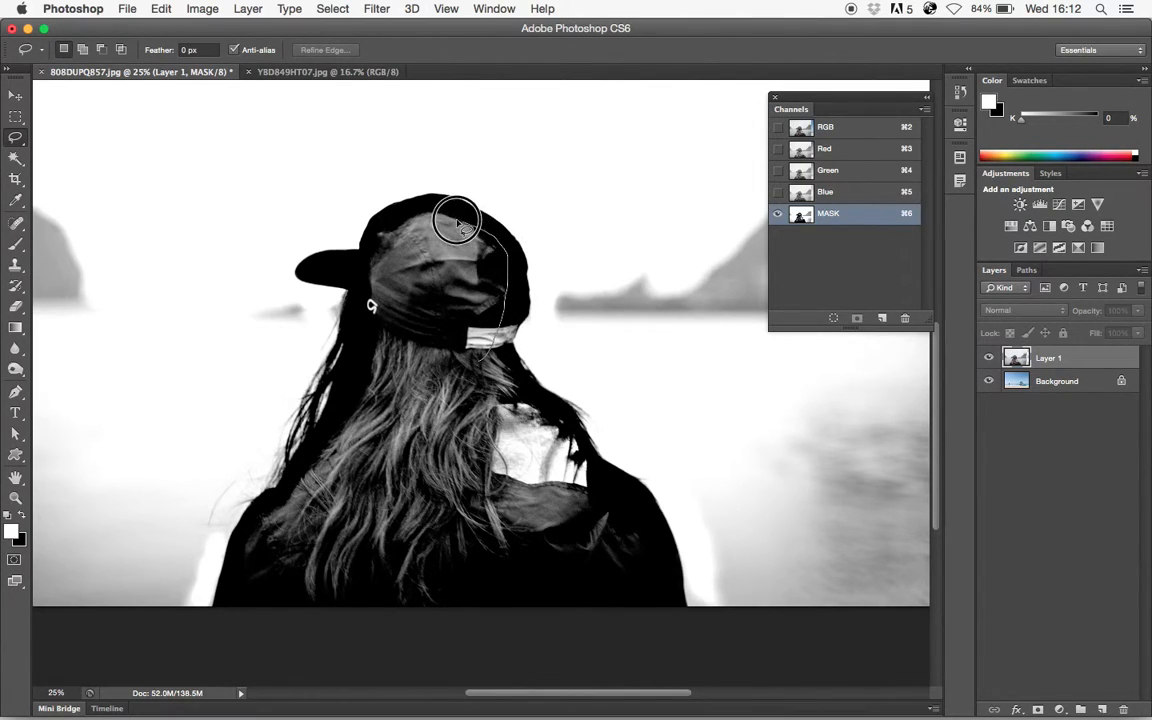
{"action": "left_click_drag", "start_coordinate": [362, 262], "coordinate": [352, 381]}
{"action": "mouse_move", "coordinate": [332, 433]}
{"action": "left_mouse_down"}
{"action": "mouse_move", "coordinate": [303, 472]}
{"action": "mouse_move", "coordinate": [465, 562]}
{"action": "mouse_move", "coordinate": [607, 525]}
{"action": "mouse_move", "coordinate": [598, 466]}
{"action": "left_mouse_up"}
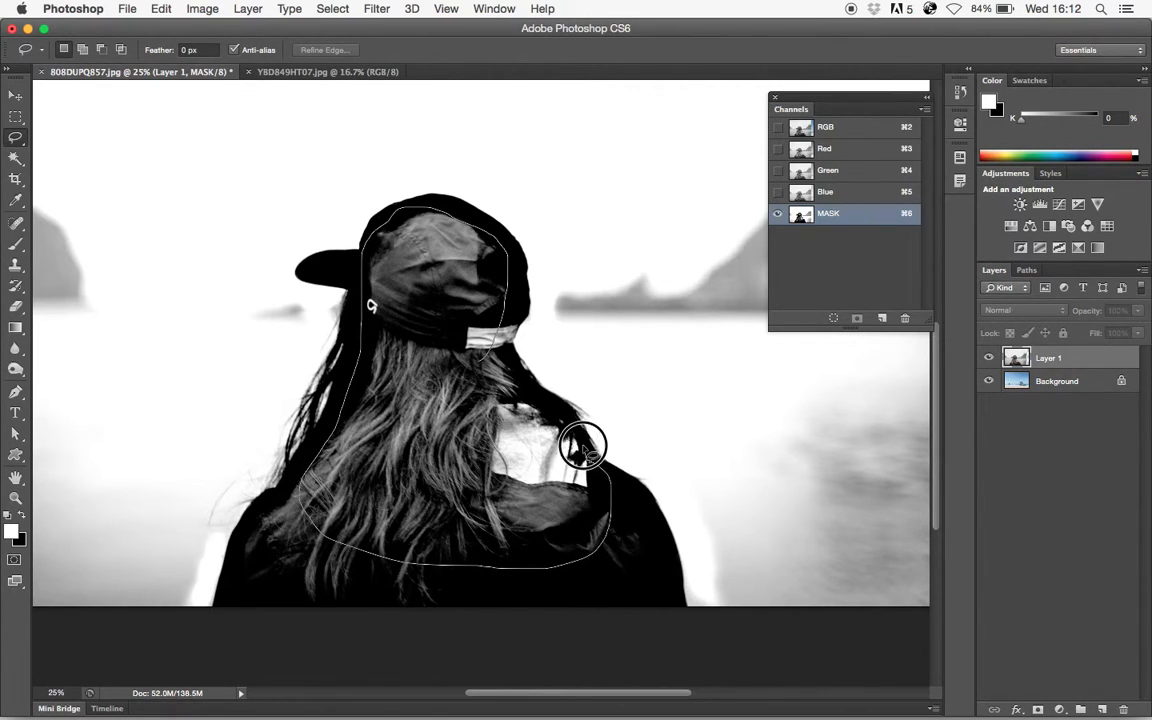
{"action": "left_click_drag", "start_coordinate": [483, 352], "coordinate": [486, 356]}
{"action": "key", "text": "alt+BackSpace"}
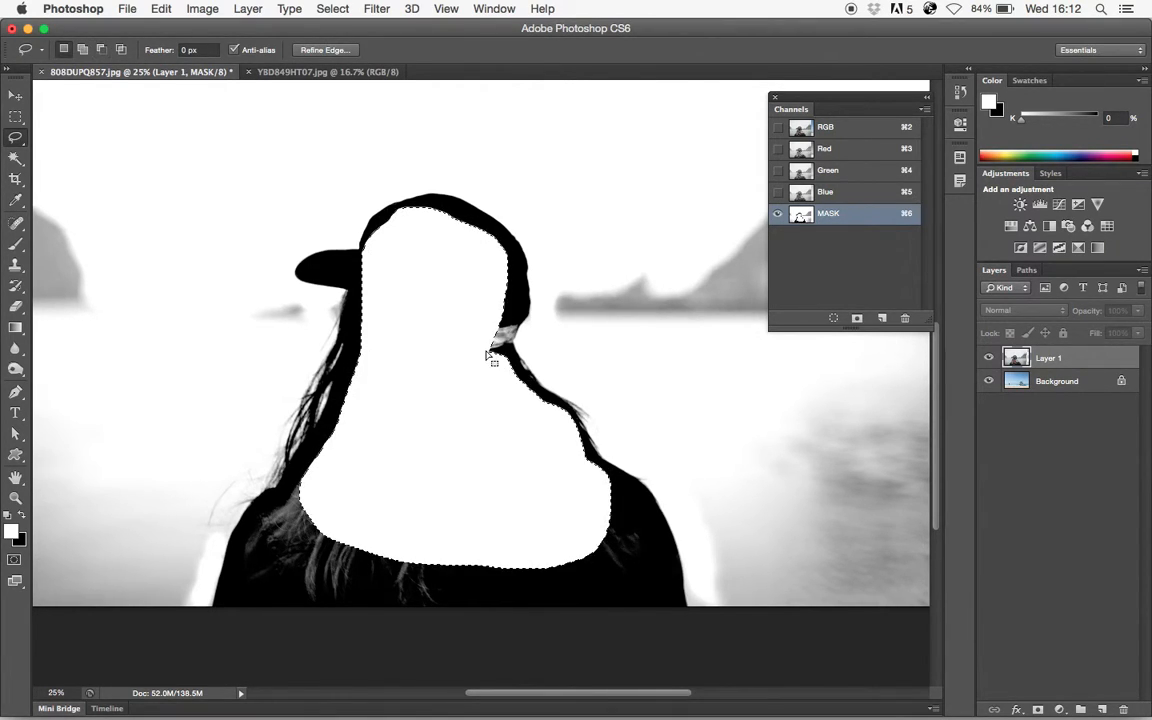
{"action": "key", "text": "super+z"}
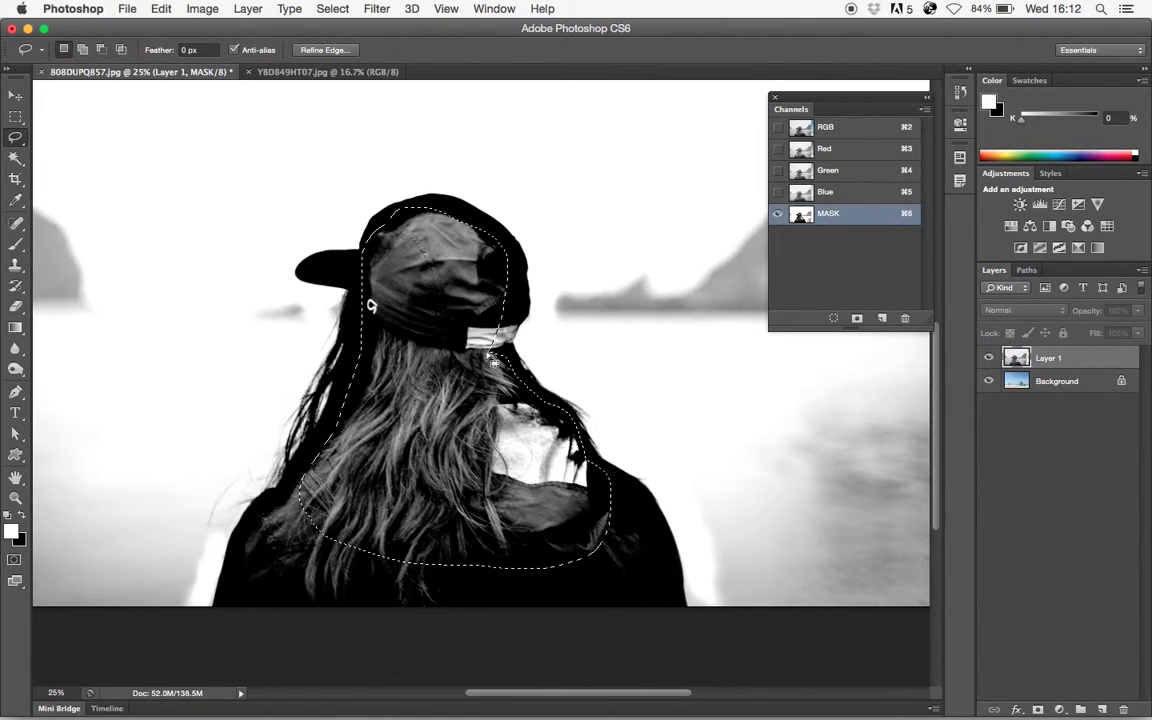
{"action": "key", "text": "super+BackSpace"}
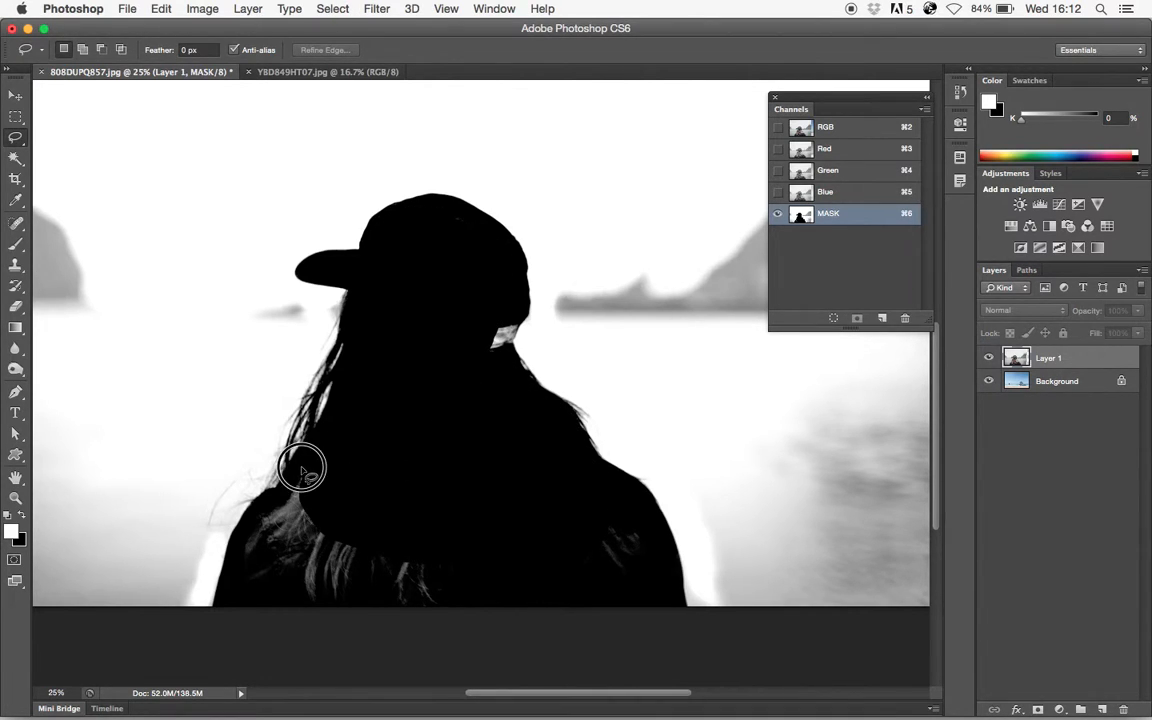
- Lasso the remaining gray patches across the lower jacket and fill them with black
{"action": "mouse_move", "coordinate": [241, 617]}
{"action": "left_mouse_down"}
{"action": "mouse_move", "coordinate": [480, 636]}
{"action": "mouse_move", "coordinate": [646, 633]}
{"action": "left_mouse_up"}
{"action": "left_click_drag", "start_coordinate": [650, 520], "coordinate": [352, 457]}
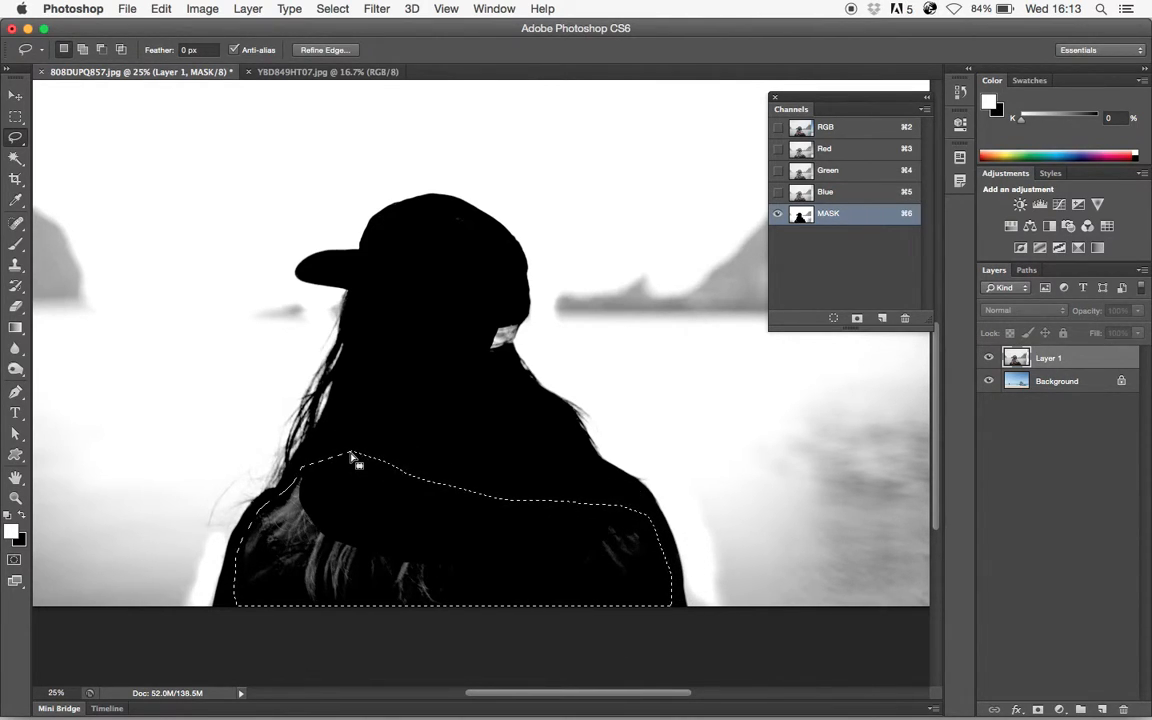
{"action": "key", "text": "BackSpace"}
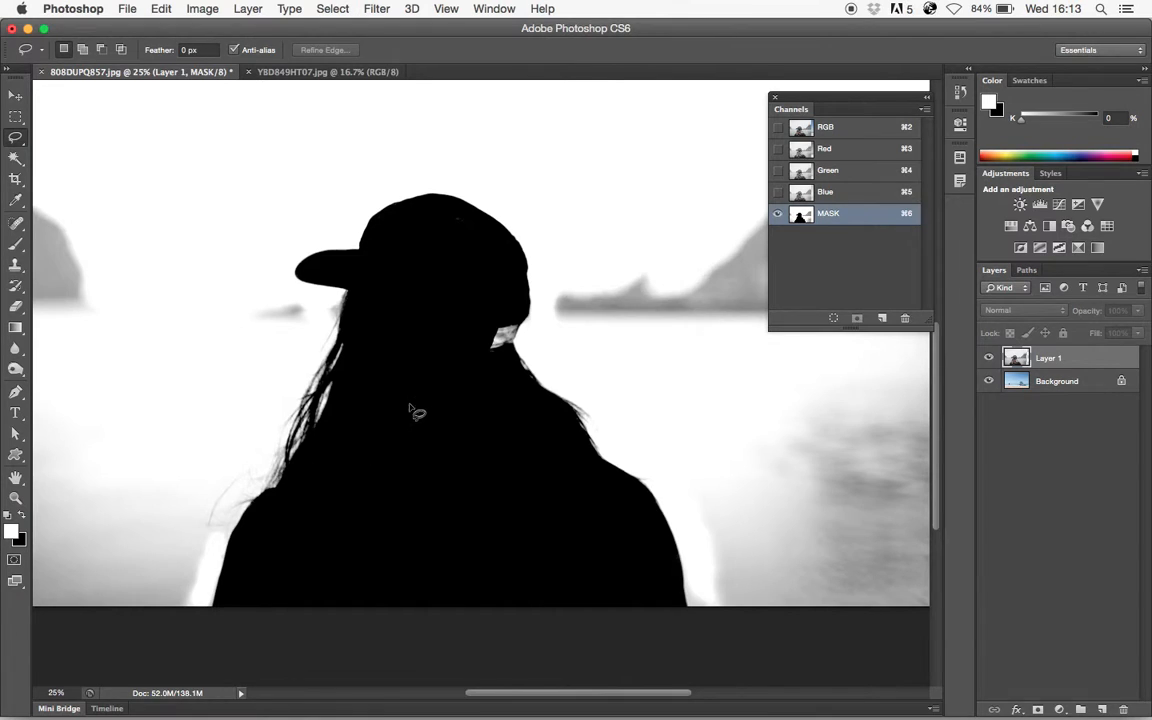
- Lasso the leftover light piece of the cap strap, fill it with black and deselect
{"action": "left_click", "coordinate": [462, 388], "text": "super"}
{"action": "left_click", "coordinate": [462, 388], "text": "super"}
{"action": "left_click", "coordinate": [462, 388], "text": "super"}
{"action": "left_click_drag", "start_coordinate": [557, 317], "coordinate": [486, 297]}
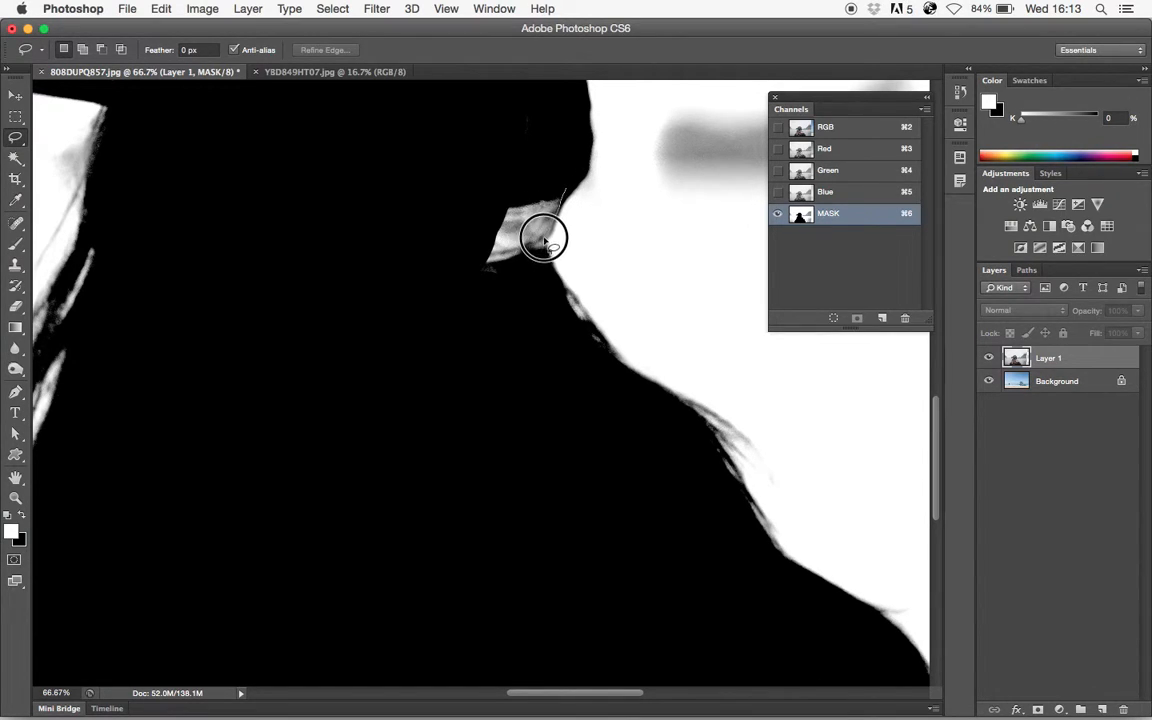
{"action": "mouse_move", "coordinate": [529, 271]}
{"action": "left_mouse_down"}
{"action": "mouse_move", "coordinate": [465, 275]}
{"action": "mouse_move", "coordinate": [522, 169]}
{"action": "left_mouse_up"}
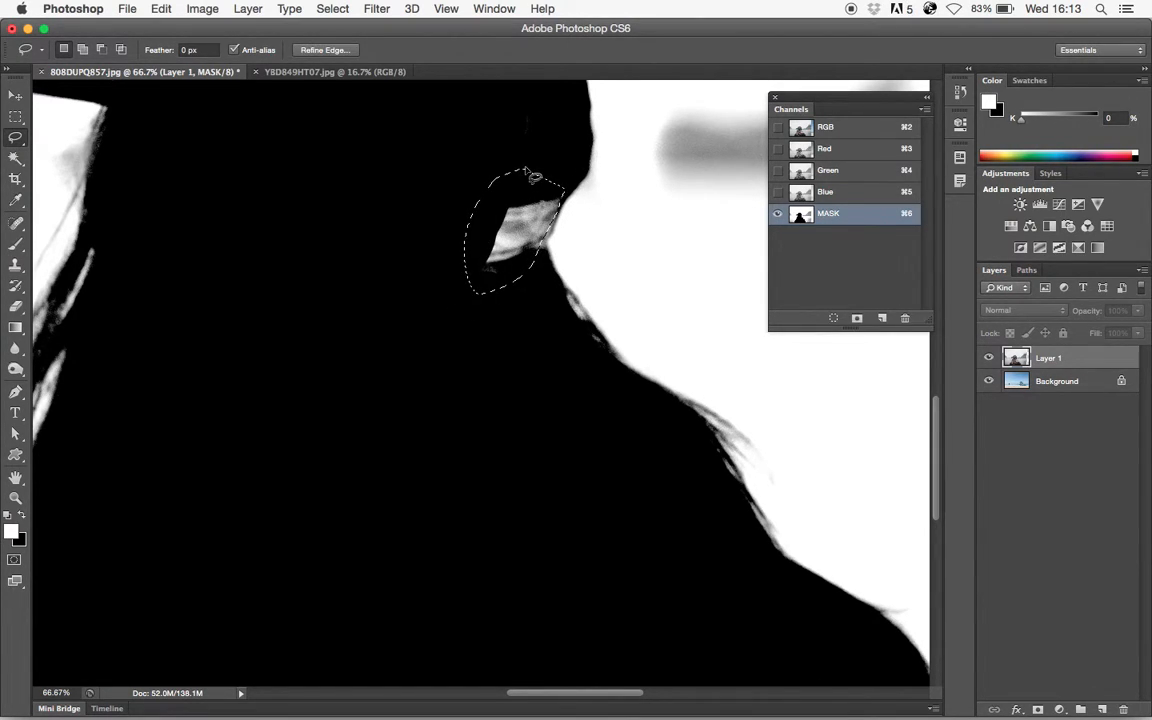
{"action": "key", "text": "BackSpace"}
{"action": "key", "text": "super+d"}
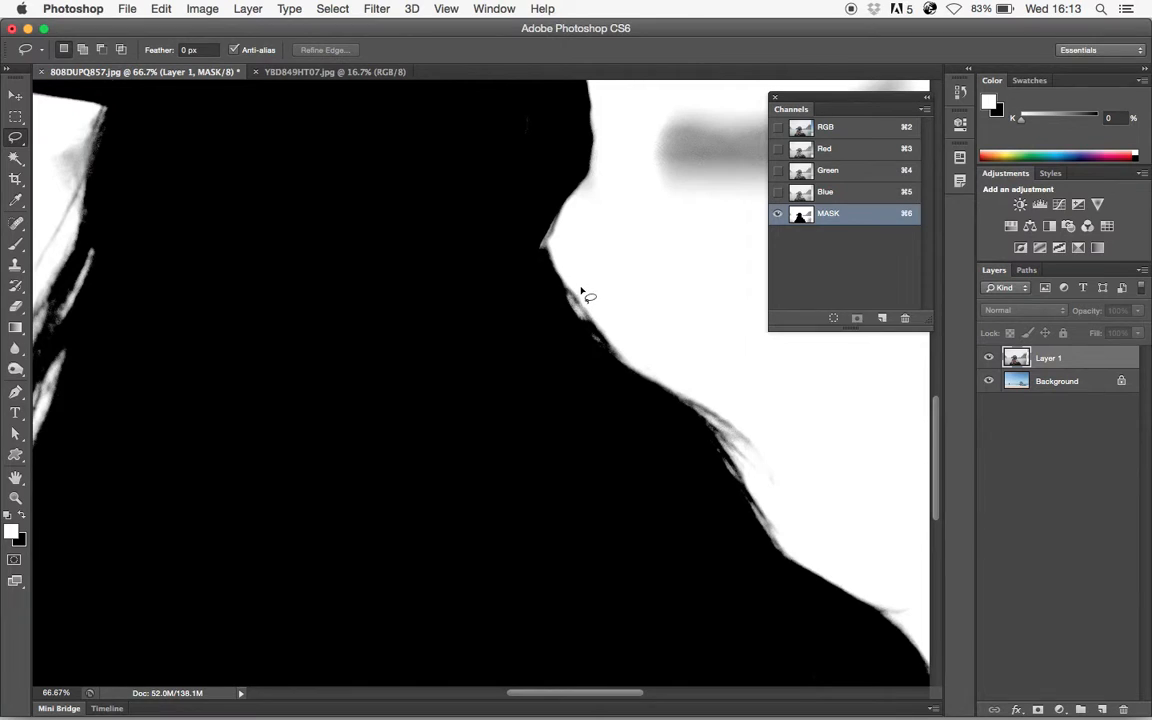
- Dodge the gray patches beside the hair below the cap brim to white, using the Highlights range at 40% exposure
{"action": "left_click", "coordinate": [390, 350], "text": "alt+super"}
{"action": "left_click", "coordinate": [390, 350], "text": "alt+super"}
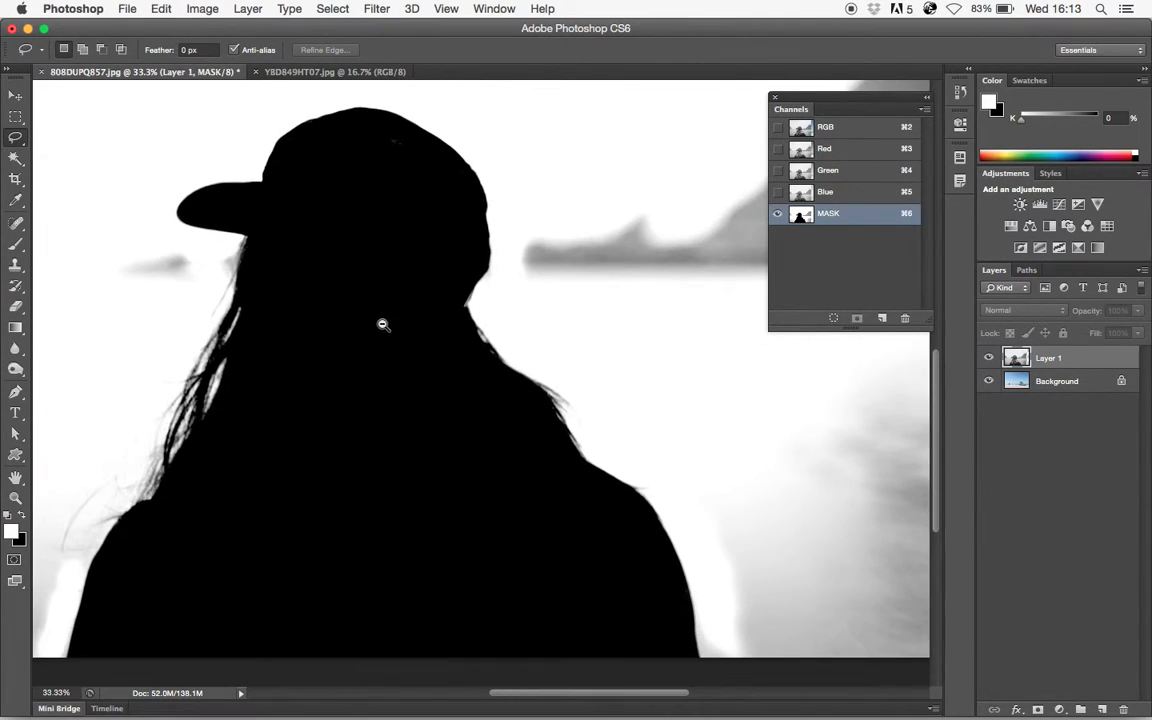
{"action": "left_click", "coordinate": [279, 261], "text": "super"}
{"action": "left_click", "coordinate": [279, 261], "text": "super"}
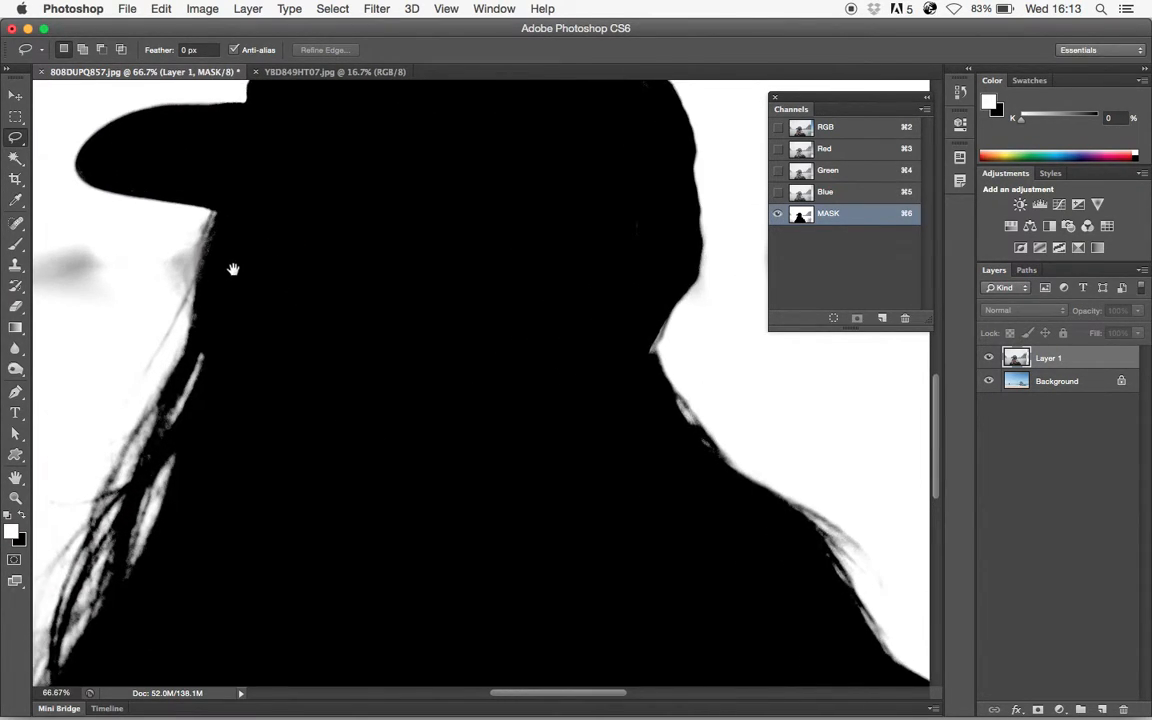
{"action": "left_click_drag", "start_coordinate": [231, 265], "coordinate": [311, 252]}
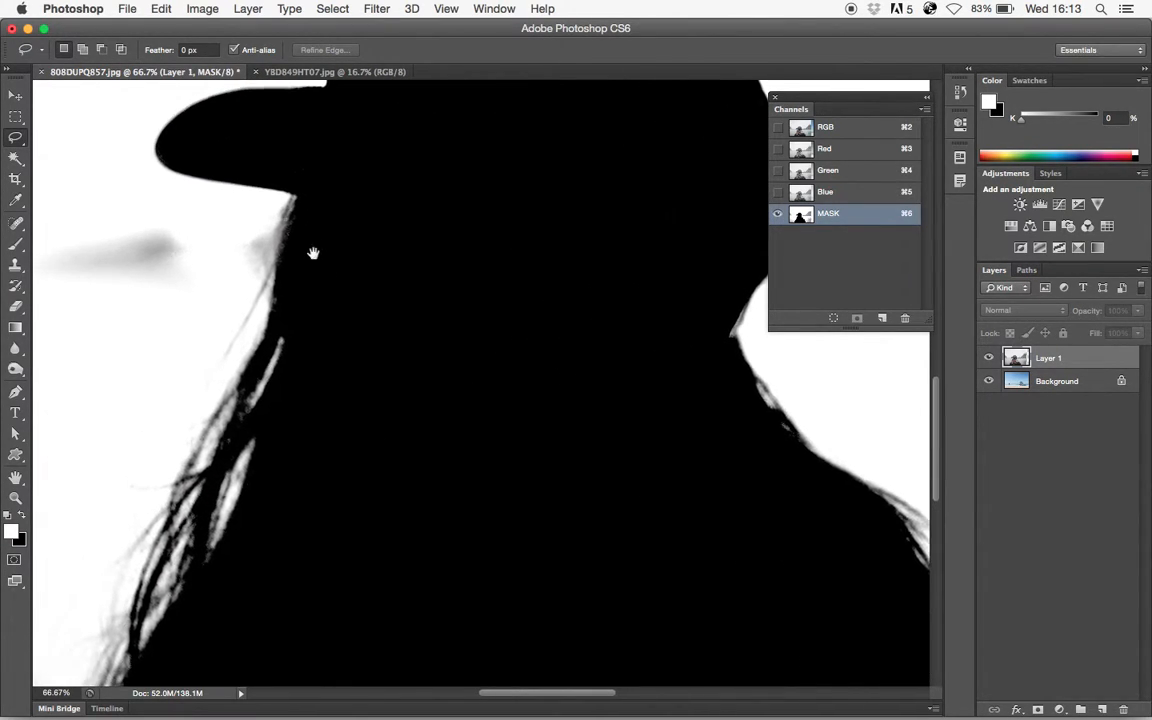
{"action": "left_click", "coordinate": [15, 368]}
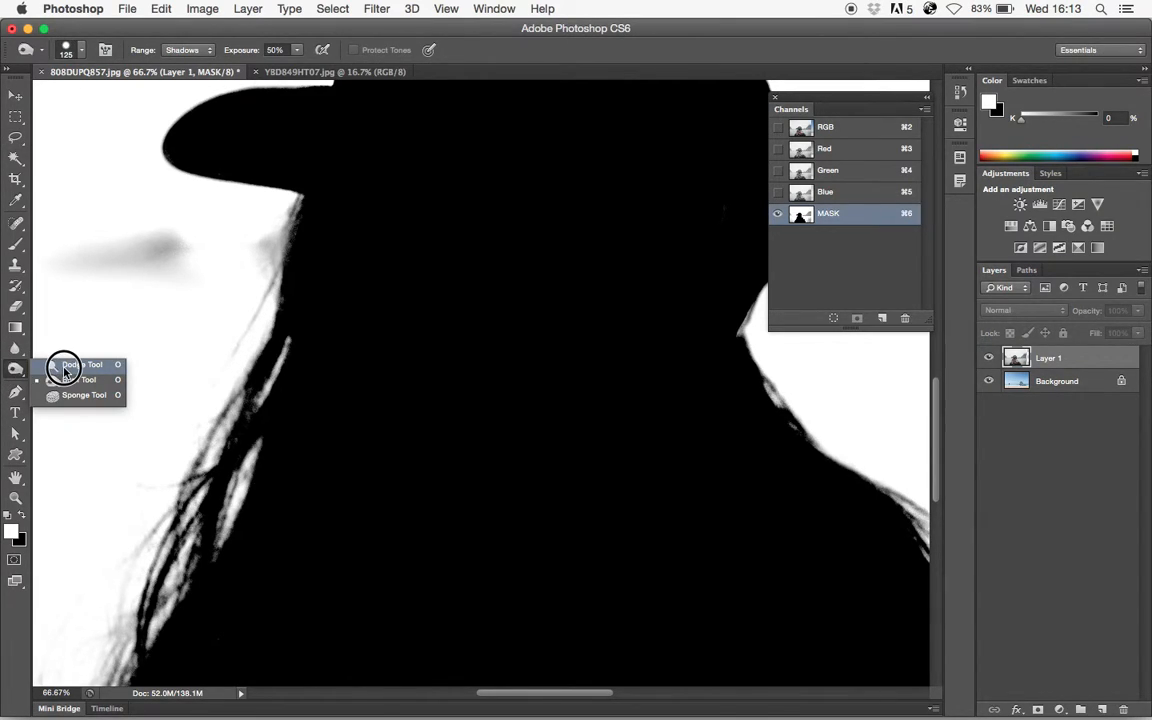
{"action": "left_click", "coordinate": [65, 366]}
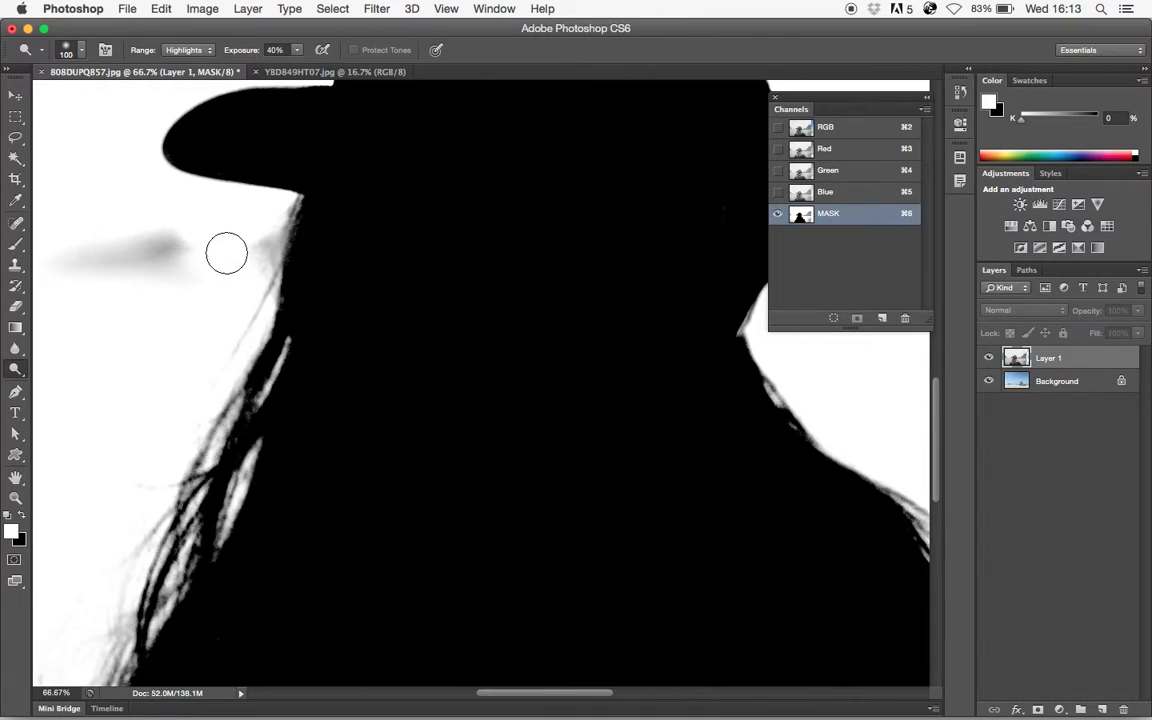
{"action": "left_click", "coordinate": [269, 222]}
{"action": "left_click", "coordinate": [261, 241]}
{"action": "left_click", "coordinate": [260, 267]}
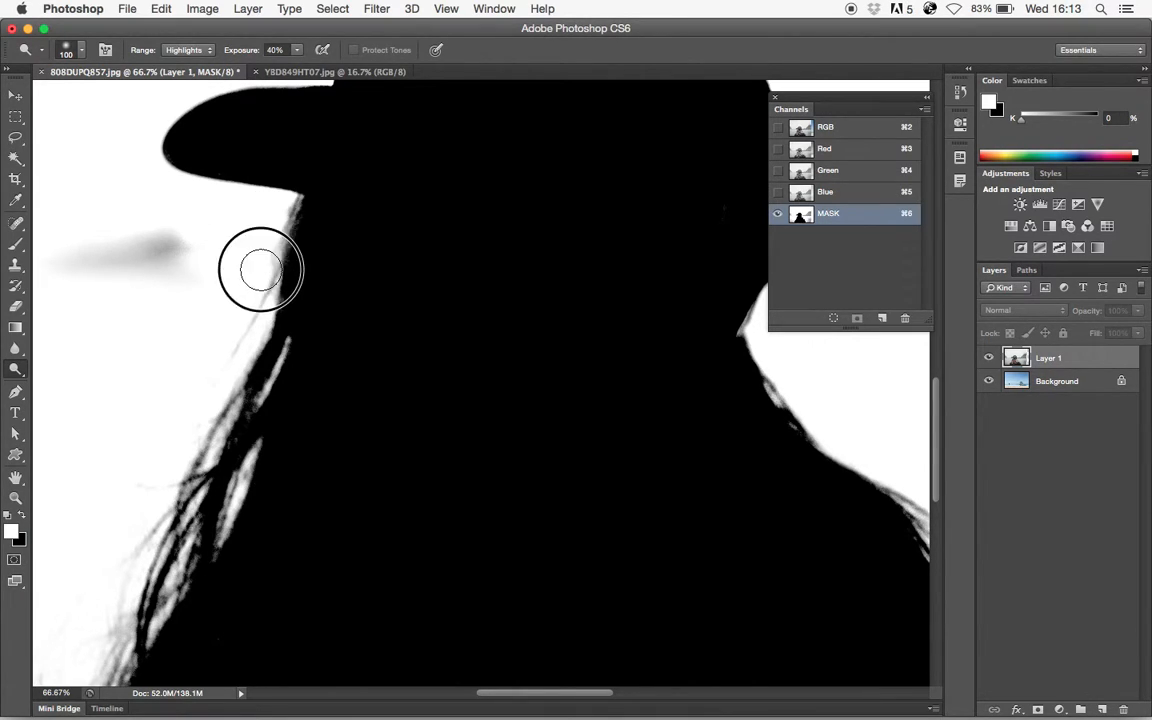
{"action": "mouse_move", "coordinate": [270, 222]}
{"action": "left_mouse_down"}
{"action": "mouse_move", "coordinate": [278, 211]}
{"action": "mouse_move", "coordinate": [262, 226]}
{"action": "mouse_move", "coordinate": [96, 249]}
{"action": "mouse_move", "coordinate": [168, 249]}
{"action": "mouse_move", "coordinate": [149, 257]}
{"action": "left_mouse_up"}
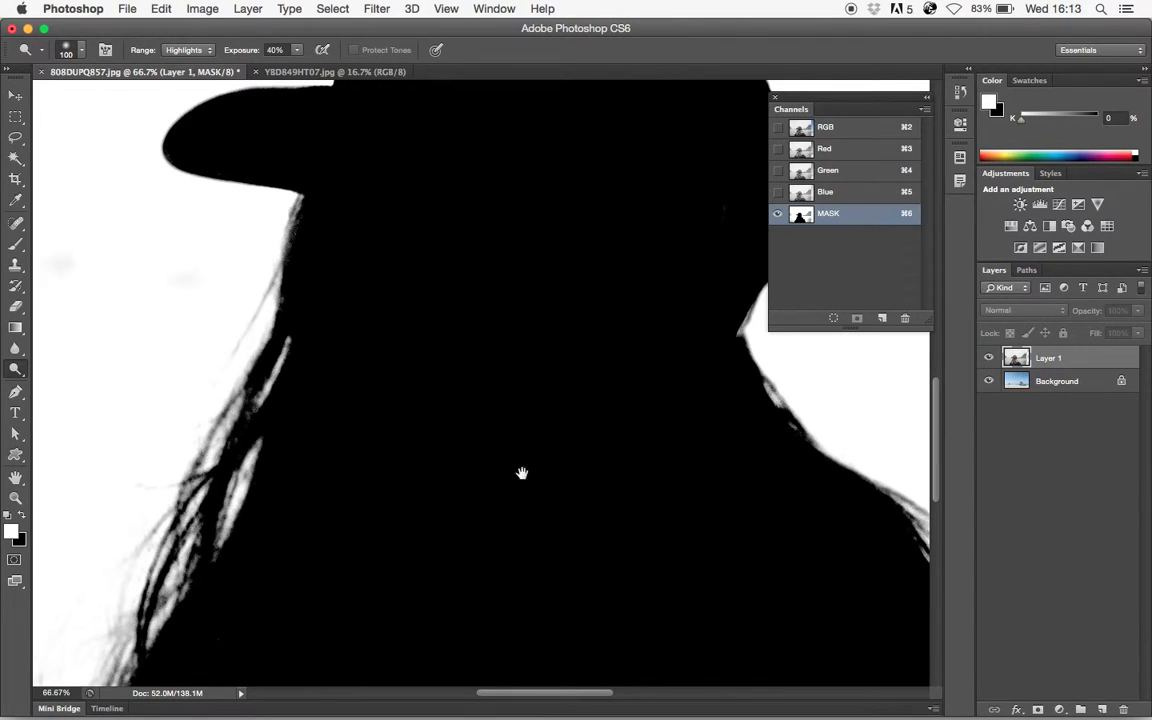
- Lasso the gray cliff and water area on the woman's right side, fill it with white and deselect
{"action": "left_click", "coordinate": [612, 514], "text": "alt"}
{"action": "left_click", "coordinate": [612, 514], "text": "alt"}
{"action": "left_click", "coordinate": [612, 514], "text": "alt"}
{"action": "left_click", "coordinate": [612, 514], "text": "alt"}
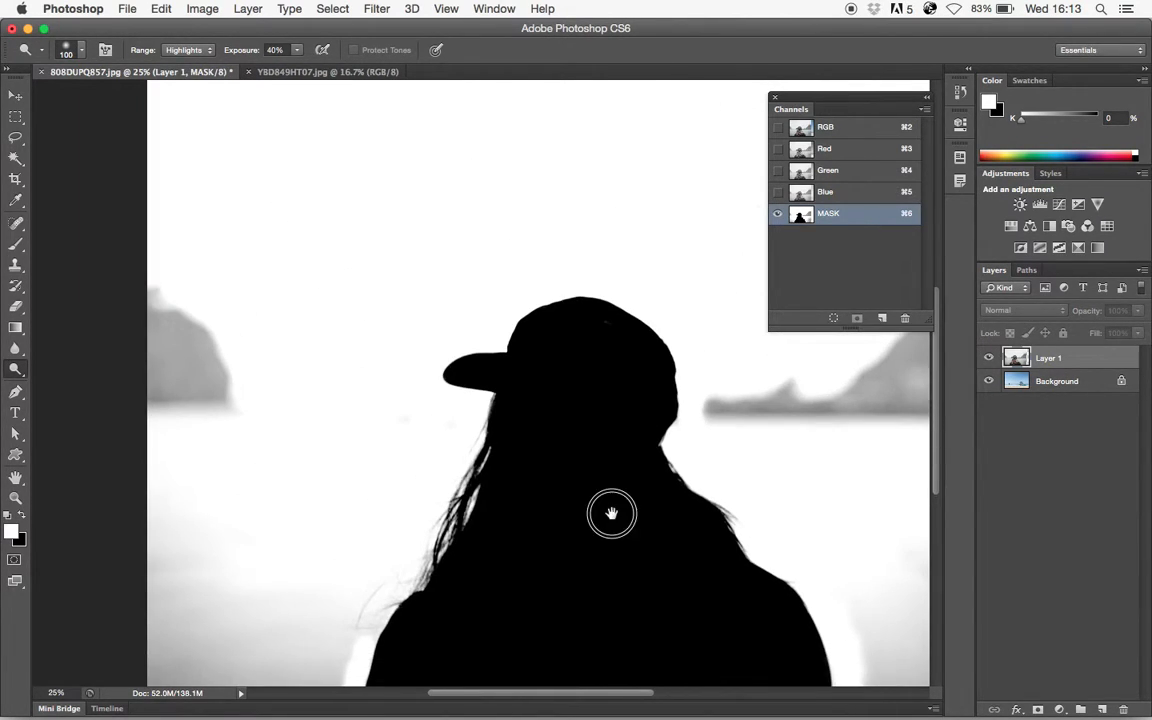
{"action": "left_click", "coordinate": [15, 137]}
{"action": "mouse_move", "coordinate": [599, 580]}
{"action": "left_mouse_down"}
{"action": "mouse_move", "coordinate": [600, 616]}
{"action": "mouse_move", "coordinate": [632, 635]}
{"action": "mouse_move", "coordinate": [757, 636]}
{"action": "mouse_move", "coordinate": [800, 615]}
{"action": "mouse_move", "coordinate": [838, 516]}
{"action": "mouse_move", "coordinate": [836, 168]}
{"action": "mouse_move", "coordinate": [778, 138]}
{"action": "mouse_move", "coordinate": [681, 123]}
{"action": "mouse_move", "coordinate": [577, 130]}
{"action": "mouse_move", "coordinate": [437, 200]}
{"action": "mouse_move", "coordinate": [450, 302]}
{"action": "mouse_move", "coordinate": [488, 377]}
{"action": "mouse_move", "coordinate": [490, 452]}
{"action": "mouse_move", "coordinate": [599, 584]}
{"action": "left_mouse_up"}
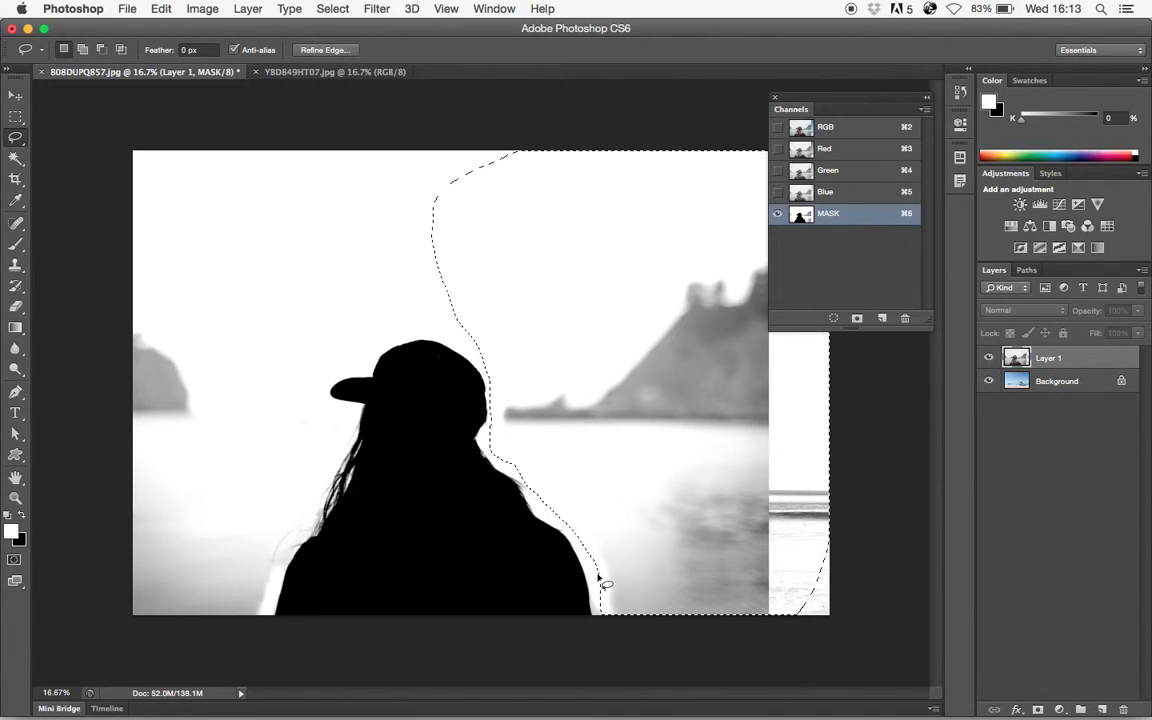
{"action": "key", "text": "alt+BackSpace"}
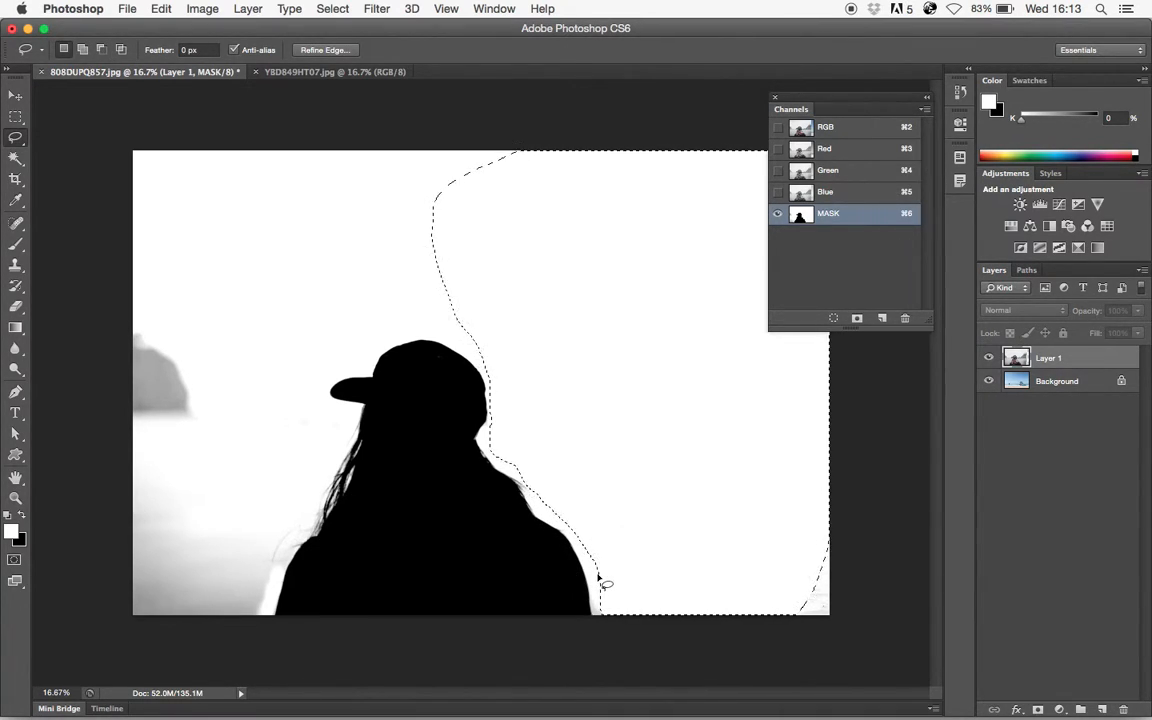
{"action": "key", "text": "ctrl+d"}
- Lasso the remaining gray background on the woman's left, closely around the brim and loose hair, fill it with white and deselect
{"action": "mouse_move", "coordinate": [446, 340]}
{"action": "left_mouse_down"}
{"action": "mouse_move", "coordinate": [395, 345]}
{"action": "mouse_move", "coordinate": [315, 384]}
{"action": "mouse_move", "coordinate": [326, 407]}
{"action": "mouse_move", "coordinate": [350, 406]}
{"action": "mouse_move", "coordinate": [347, 437]}
{"action": "mouse_move", "coordinate": [316, 481]}
{"action": "mouse_move", "coordinate": [265, 614]}
{"action": "mouse_move", "coordinate": [142, 635]}
{"action": "mouse_move", "coordinate": [82, 481]}
{"action": "mouse_move", "coordinate": [92, 250]}
{"action": "mouse_move", "coordinate": [244, 200]}
{"action": "mouse_move", "coordinate": [449, 271]}
{"action": "left_mouse_up"}
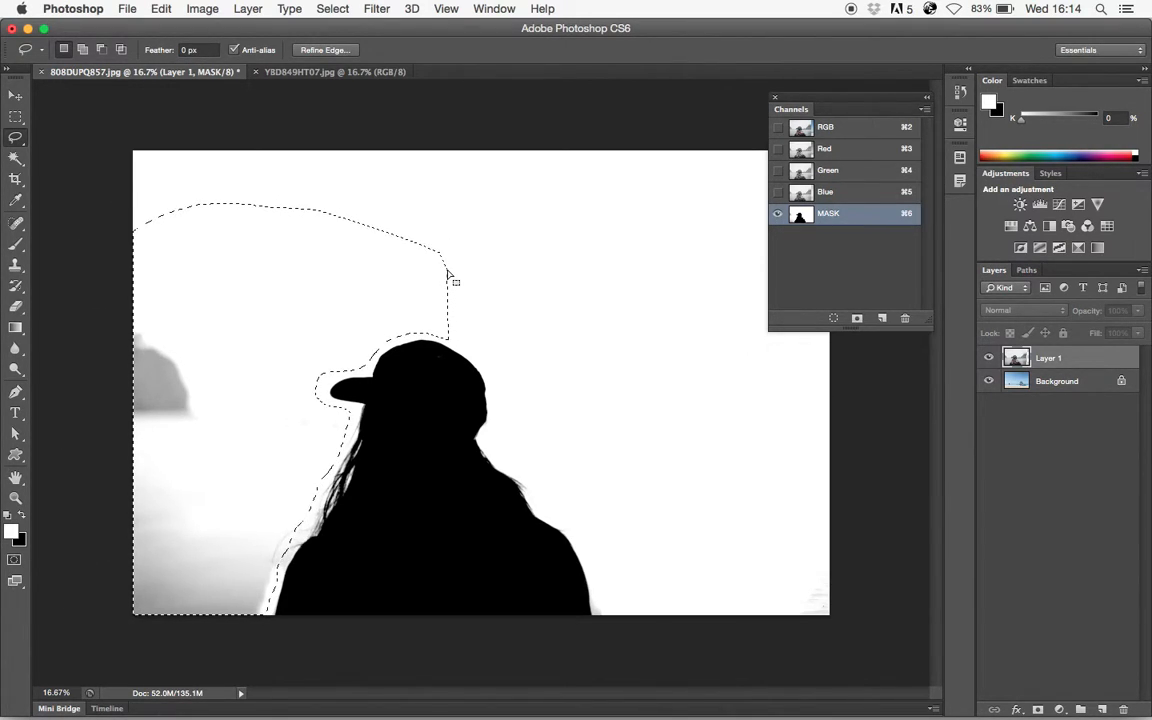
{"action": "key", "text": "alt+BackSpace"}
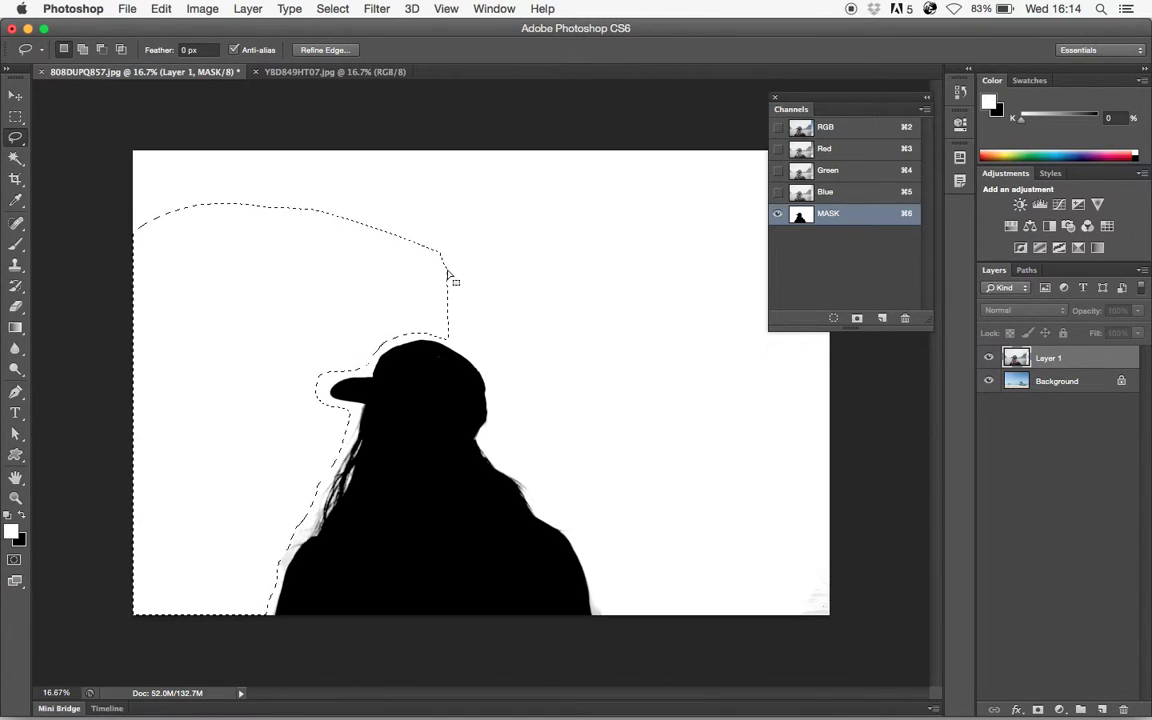
{"action": "key", "text": "super+d"}
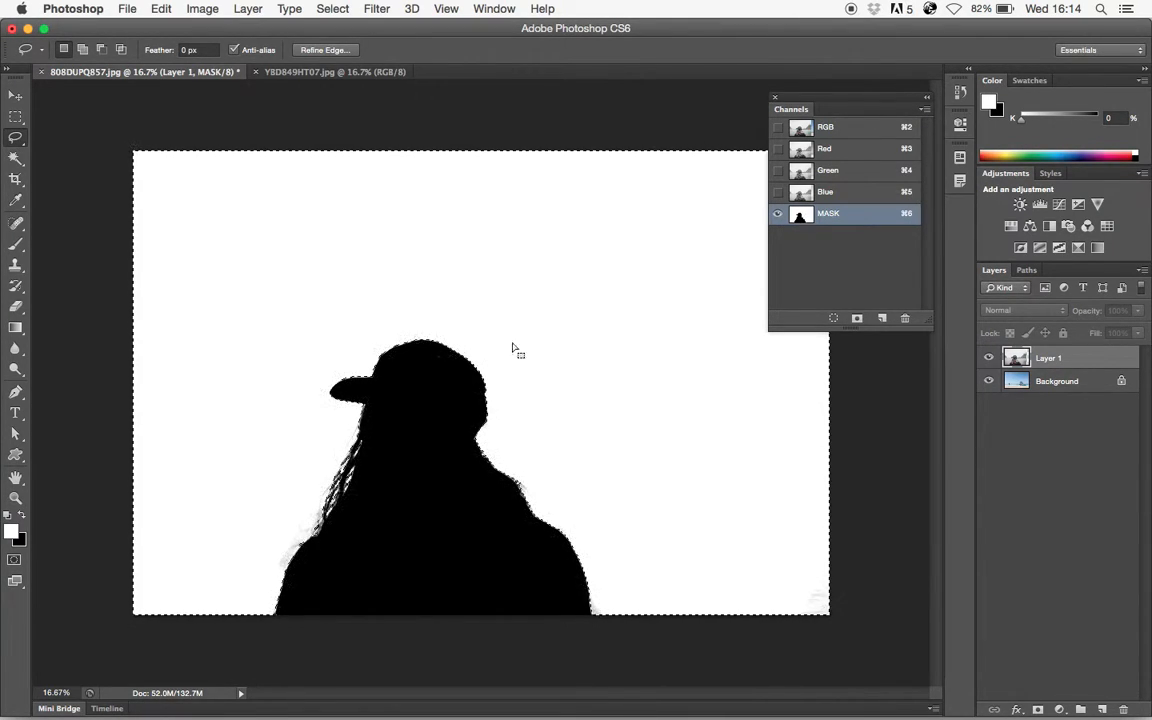
- Load the MASK channel as a selection, invert it and apply it to Layer 1 as a layer mask
{"action": "left_click", "coordinate": [1018, 358]}
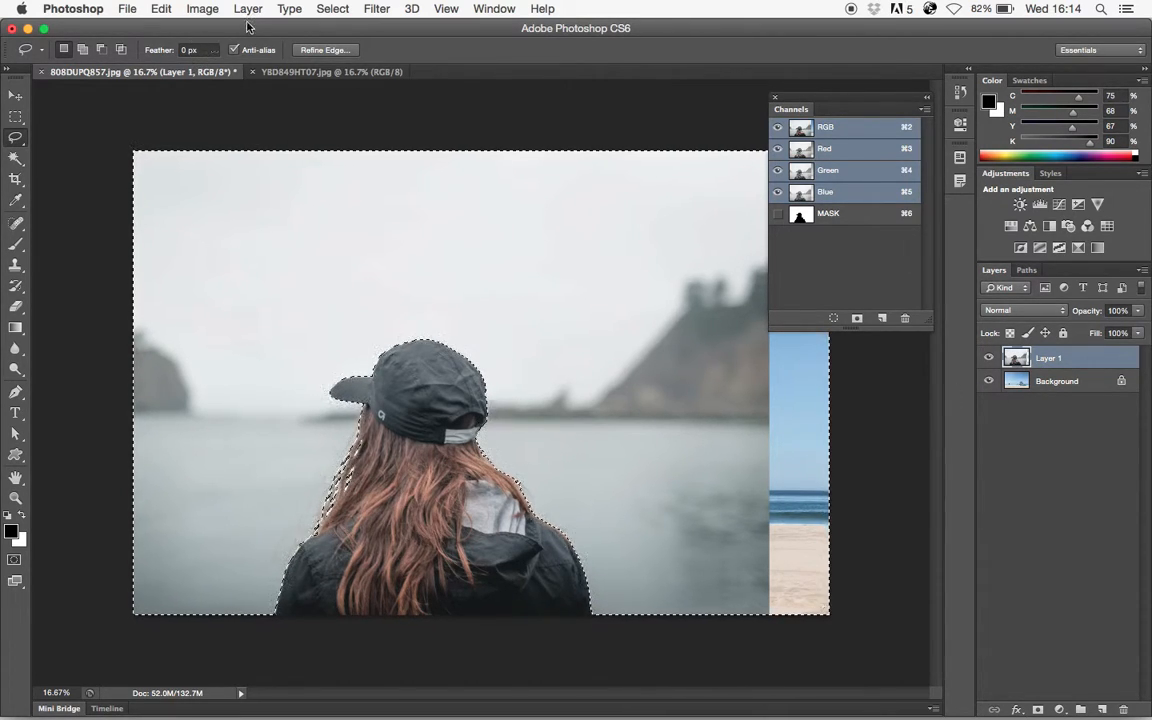
{"action": "left_click", "coordinate": [331, 9]}
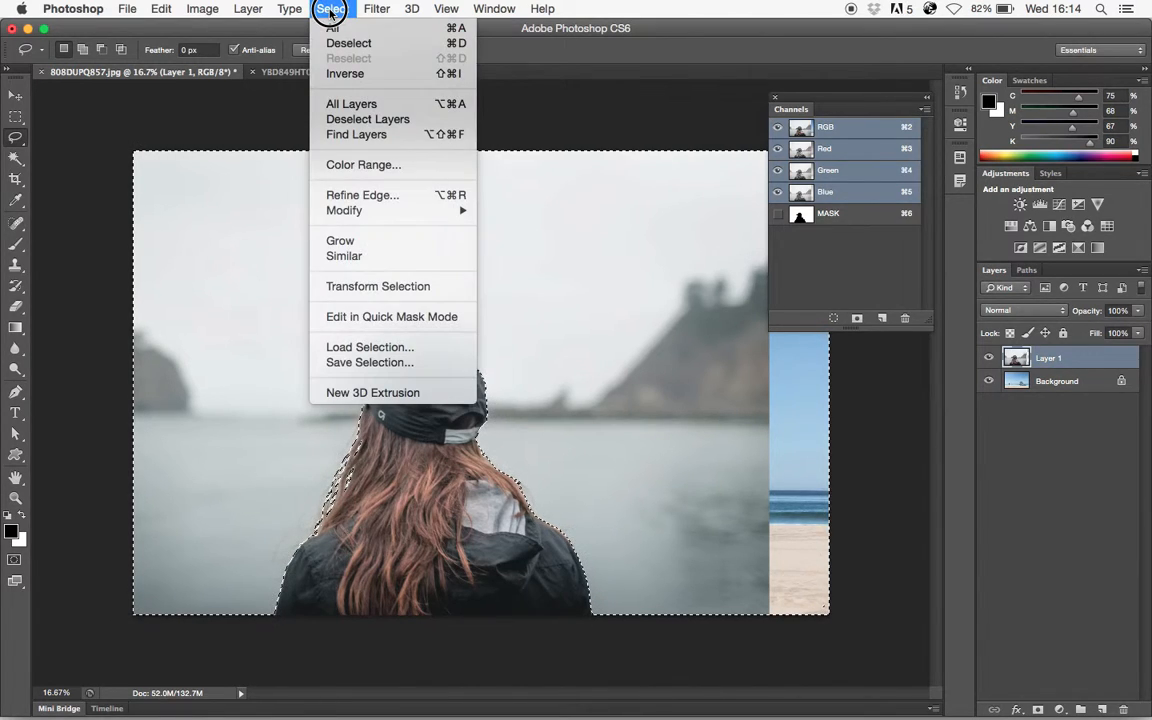
{"action": "left_click", "coordinate": [330, 72]}
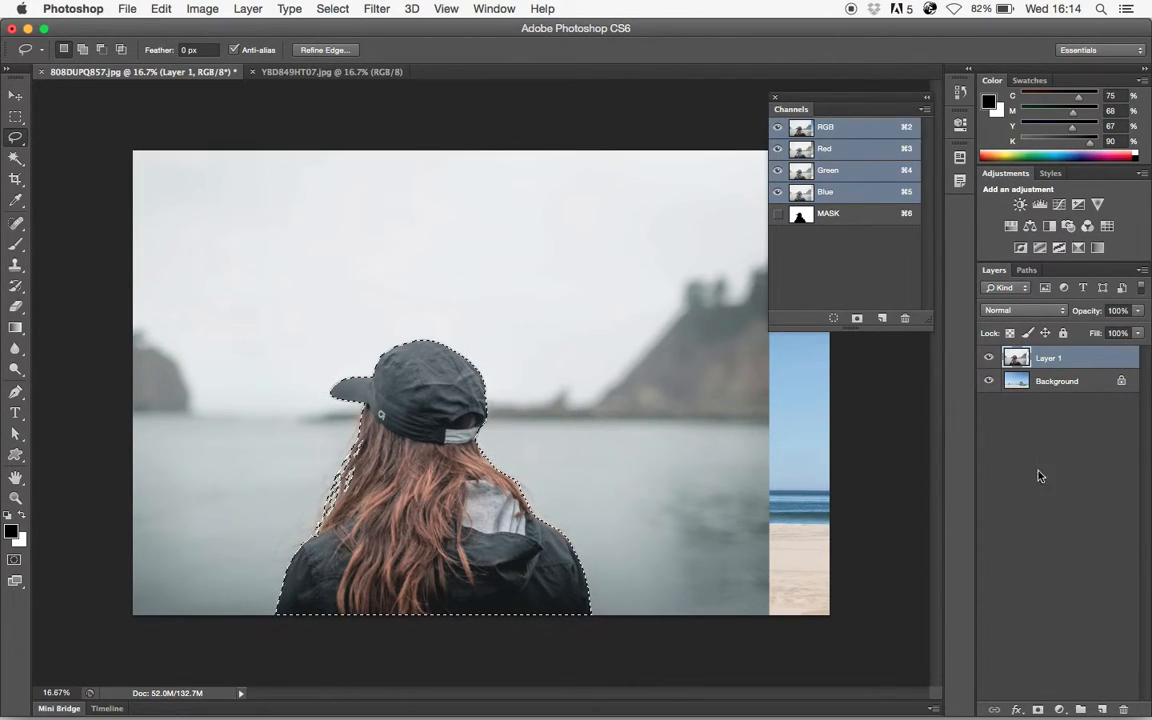
{"action": "left_click", "coordinate": [1038, 710]}
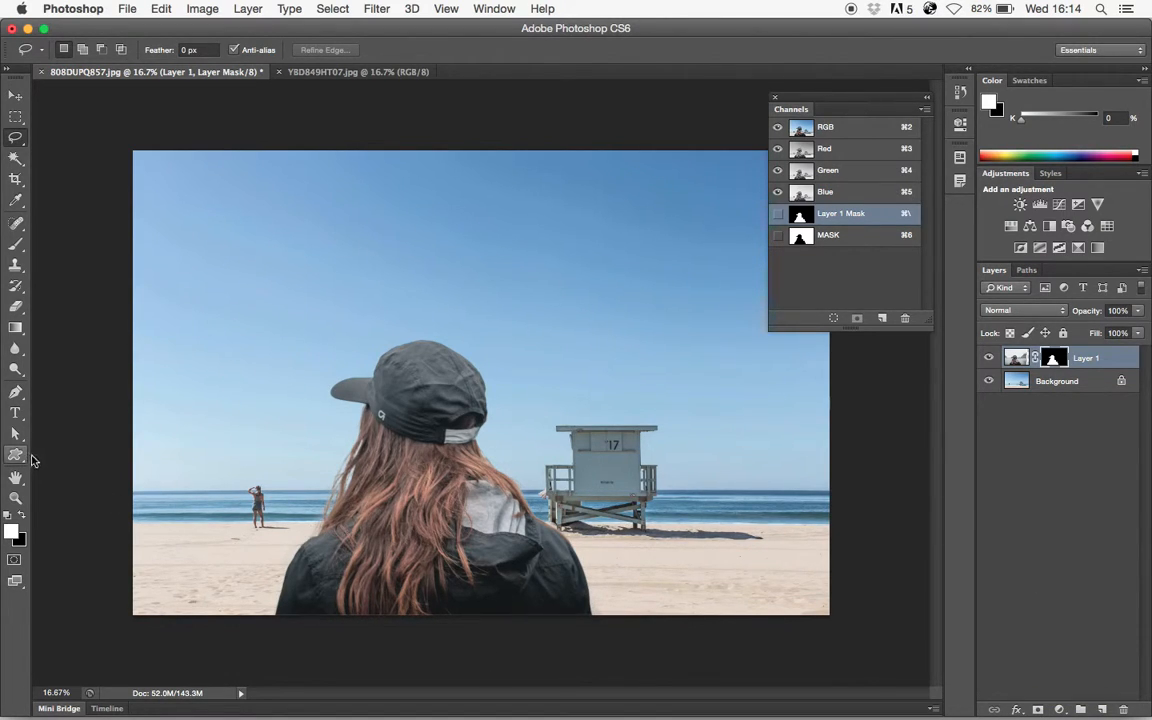
- Examine the masked hair edges against the beach up close, with the Channels panel collapsed and moved out of the way
{"action": "left_click", "coordinate": [447, 461], "text": "super"}
{"action": "left_click", "coordinate": [446, 461], "text": "super"}
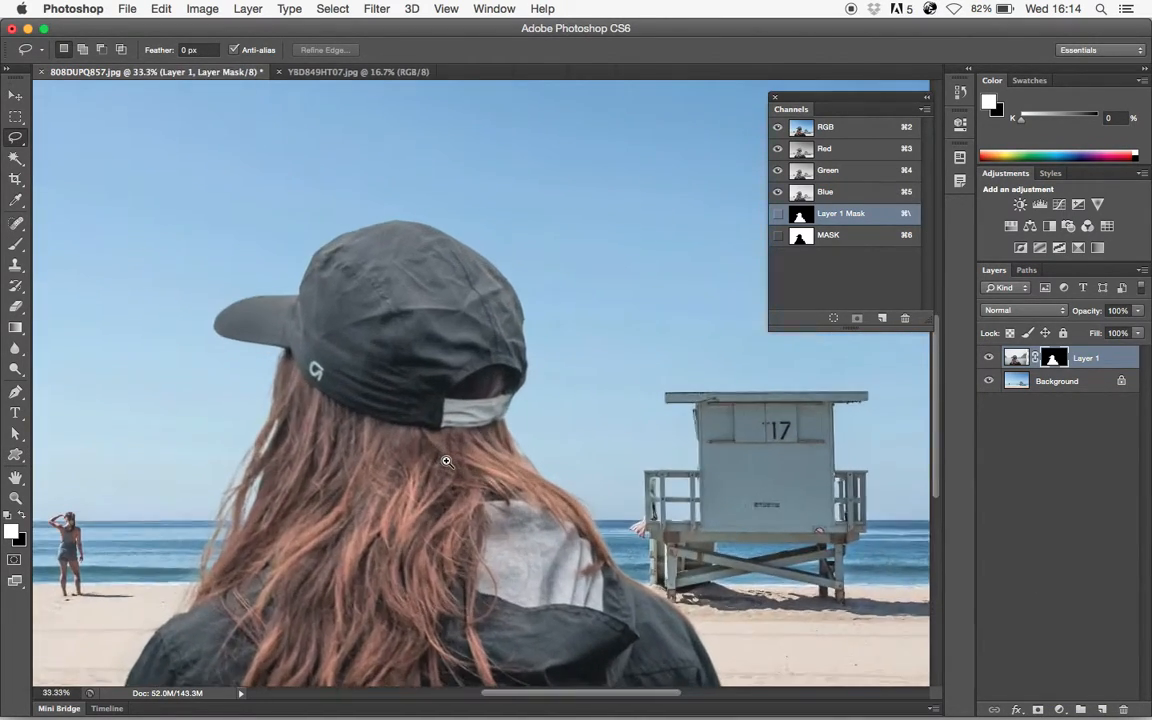
{"action": "left_click", "coordinate": [446, 461], "text": "super"}
{"action": "left_click", "coordinate": [362, 483], "text": "alt+super"}
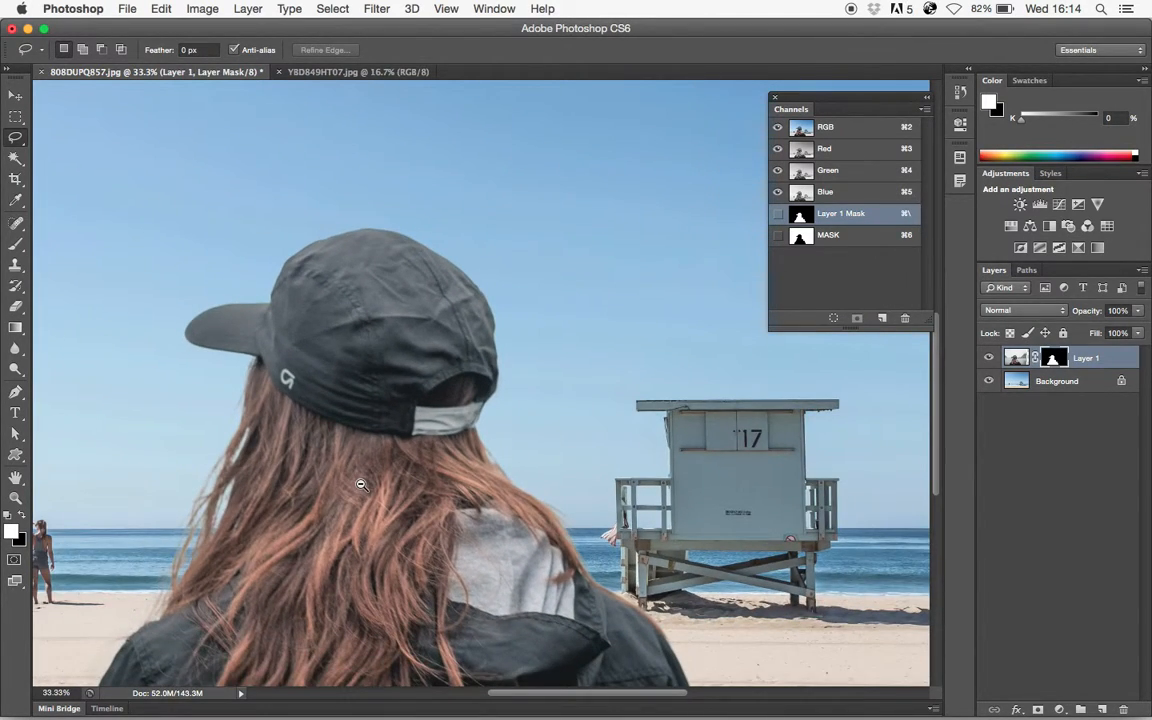
{"action": "left_click_drag", "start_coordinate": [289, 481], "coordinate": [470, 452]}
{"action": "left_click_drag", "start_coordinate": [527, 501], "coordinate": [432, 442]}
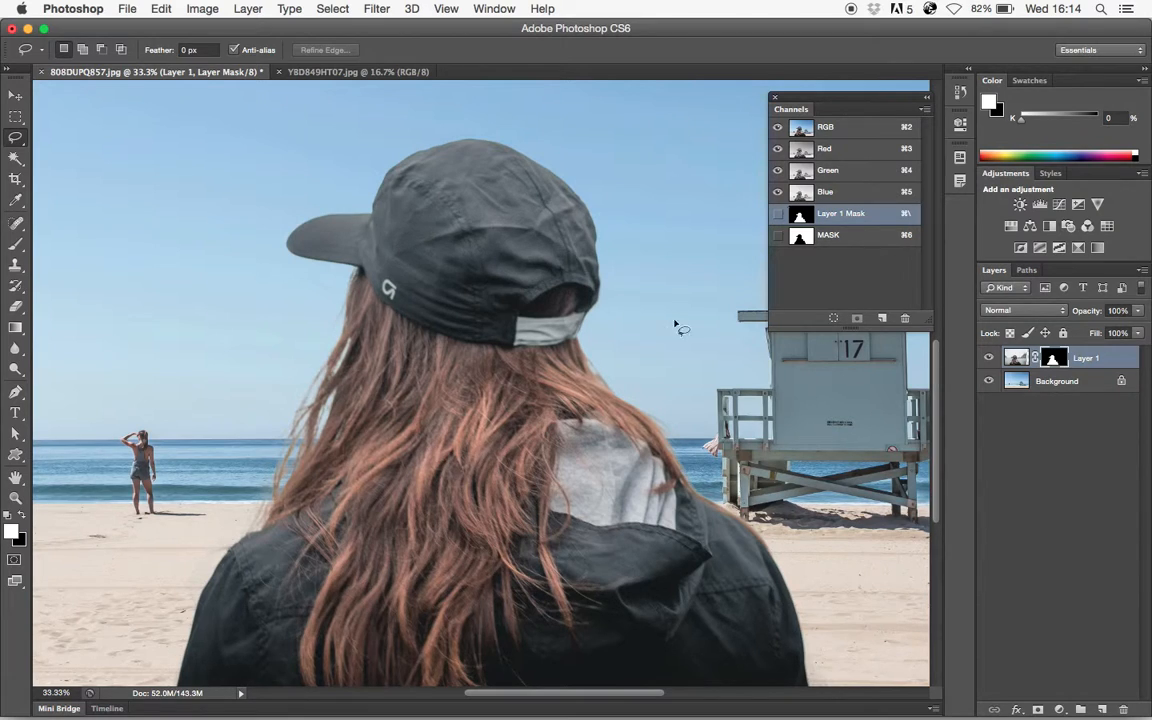
{"action": "left_click", "coordinate": [926, 100]}
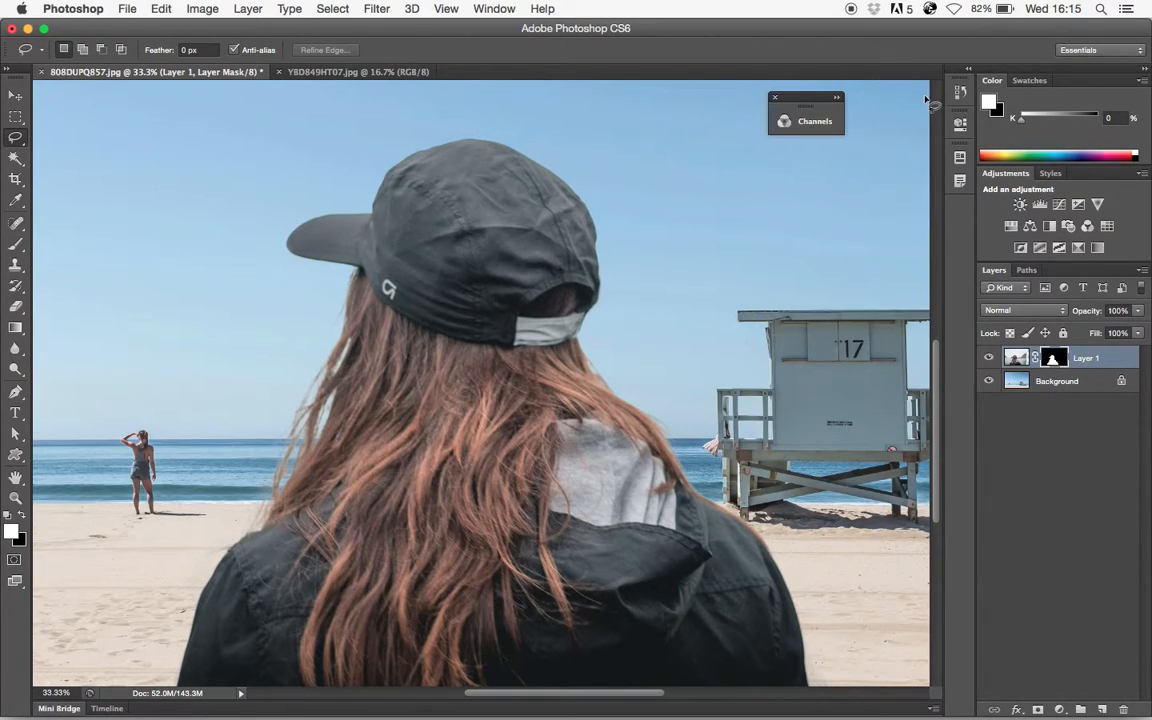
{"action": "left_click_drag", "start_coordinate": [794, 105], "coordinate": [879, 110]}
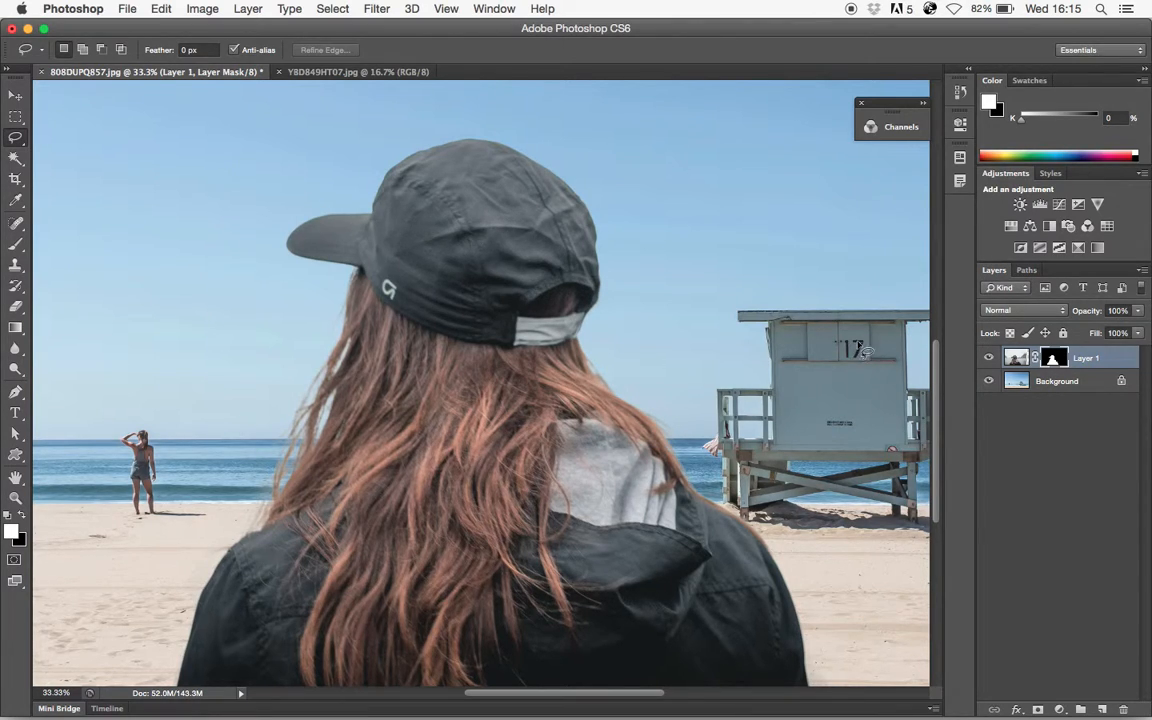
- Apply a slight Gaussian Blur to the Background layer's beach scene
{"action": "left_click", "coordinate": [14, 93]}
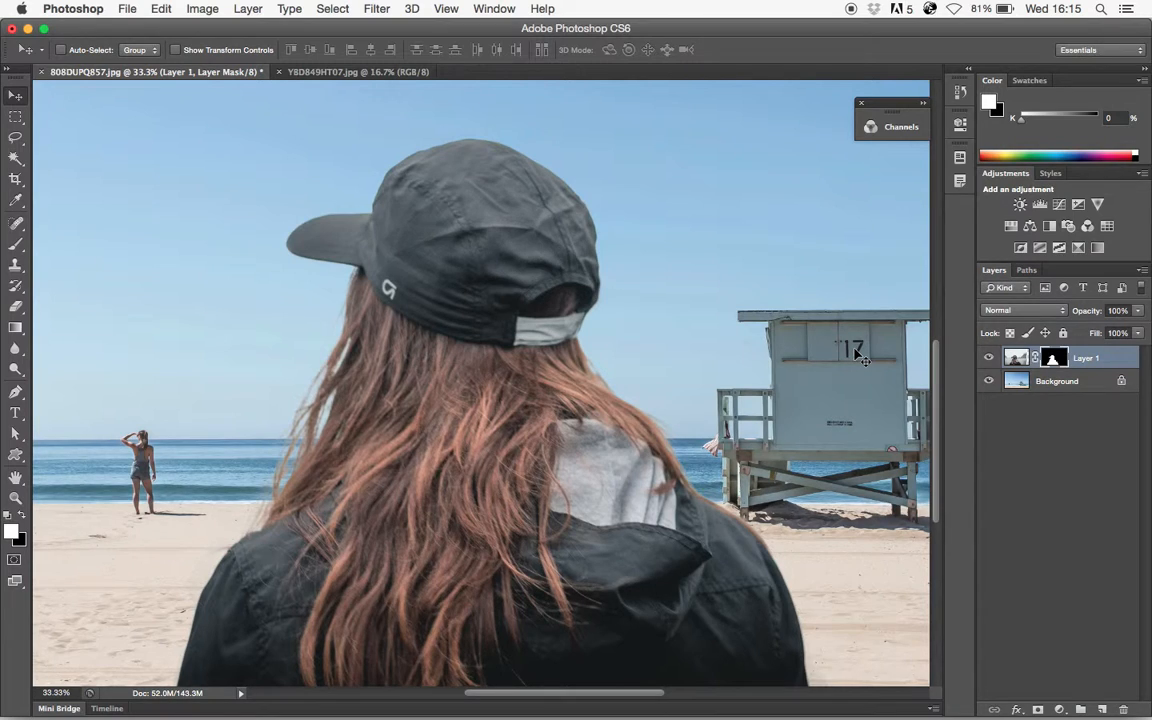
{"action": "left_click", "coordinate": [1025, 388]}
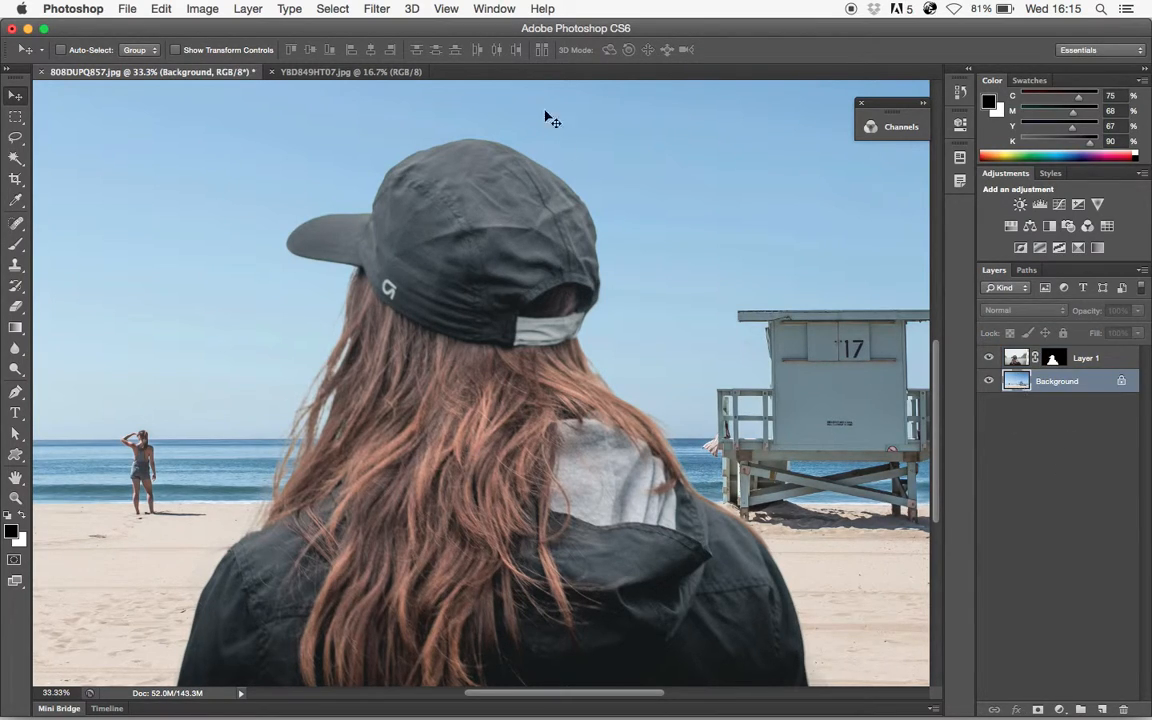
{"action": "left_click", "coordinate": [376, 8]}
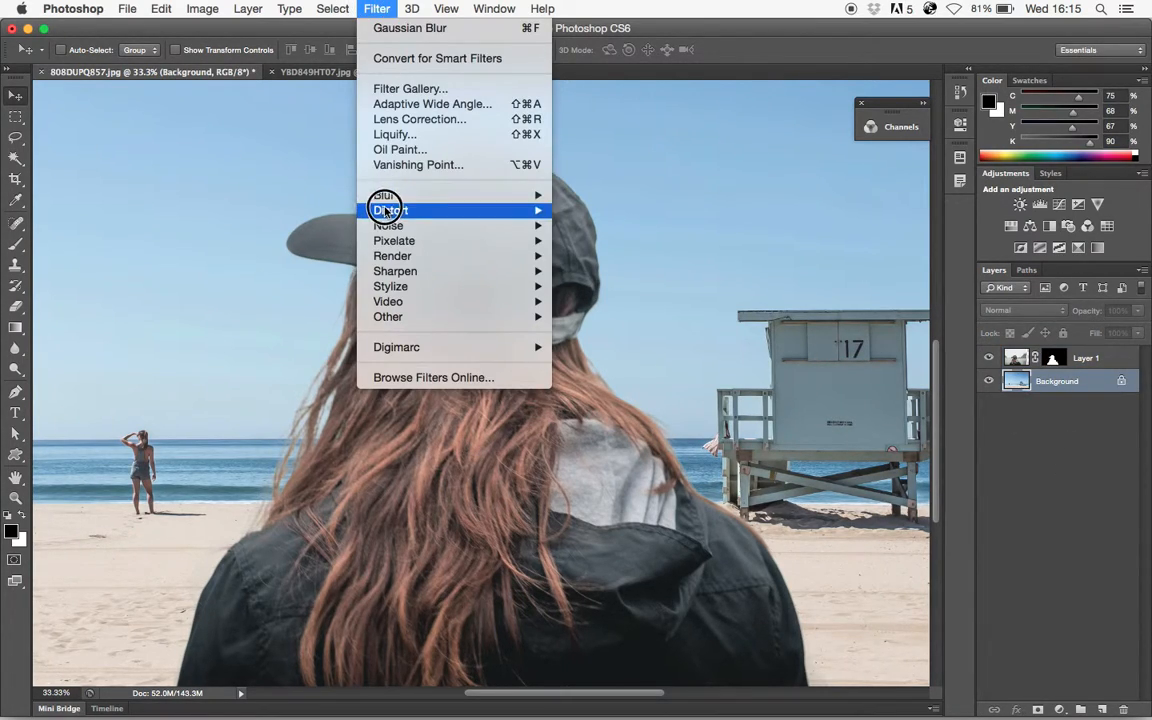
{"action": "mouse_move", "coordinate": [387, 199]}
{"action": "left_click", "coordinate": [586, 319]}
{"action": "left_click_drag", "start_coordinate": [857, 397], "coordinate": [813, 395]}
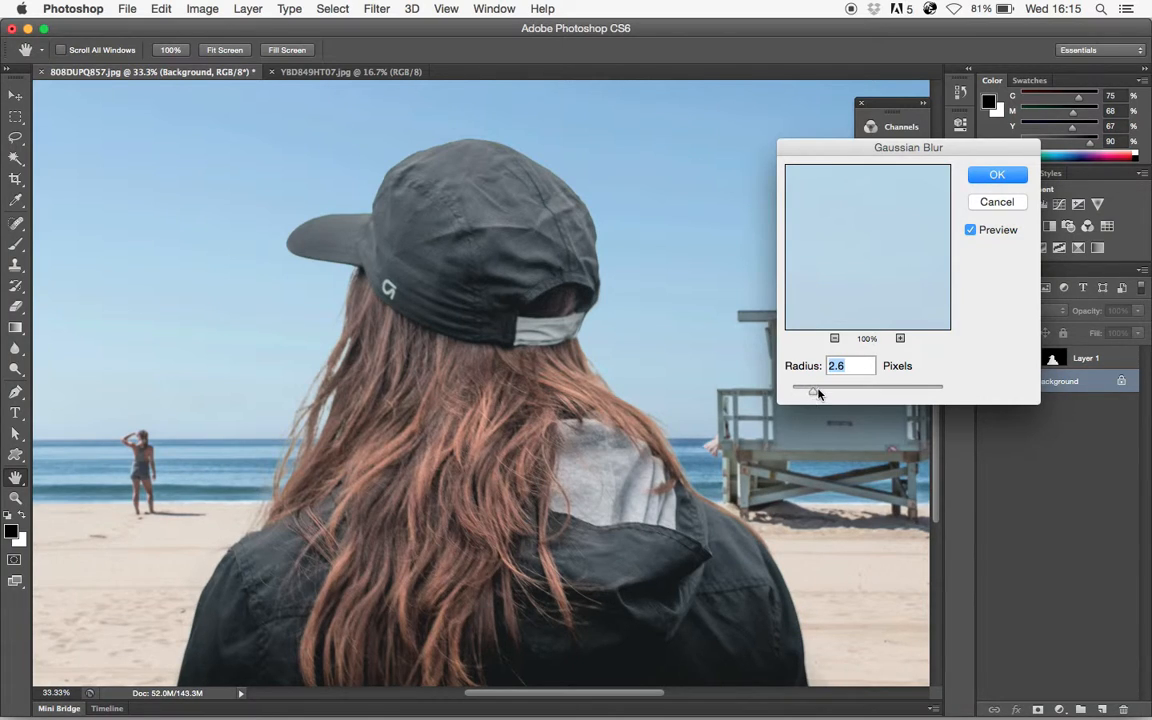
{"action": "left_click_drag", "start_coordinate": [816, 393], "coordinate": [820, 394]}
{"action": "left_click", "coordinate": [998, 176]}
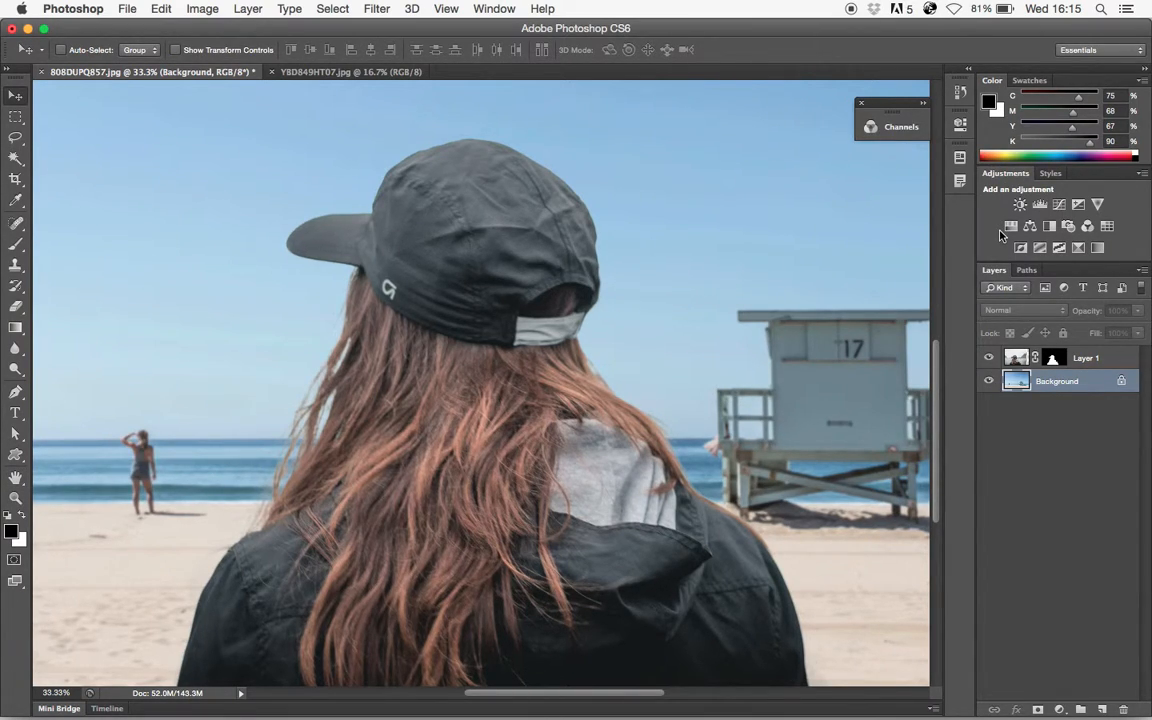
- Compare the beach background with and without the blur by undoing and redoing it, keeping the blur
{"action": "key", "text": "super+z"}
{"action": "key", "text": "super+z"}
{"action": "key", "text": "super+z"}
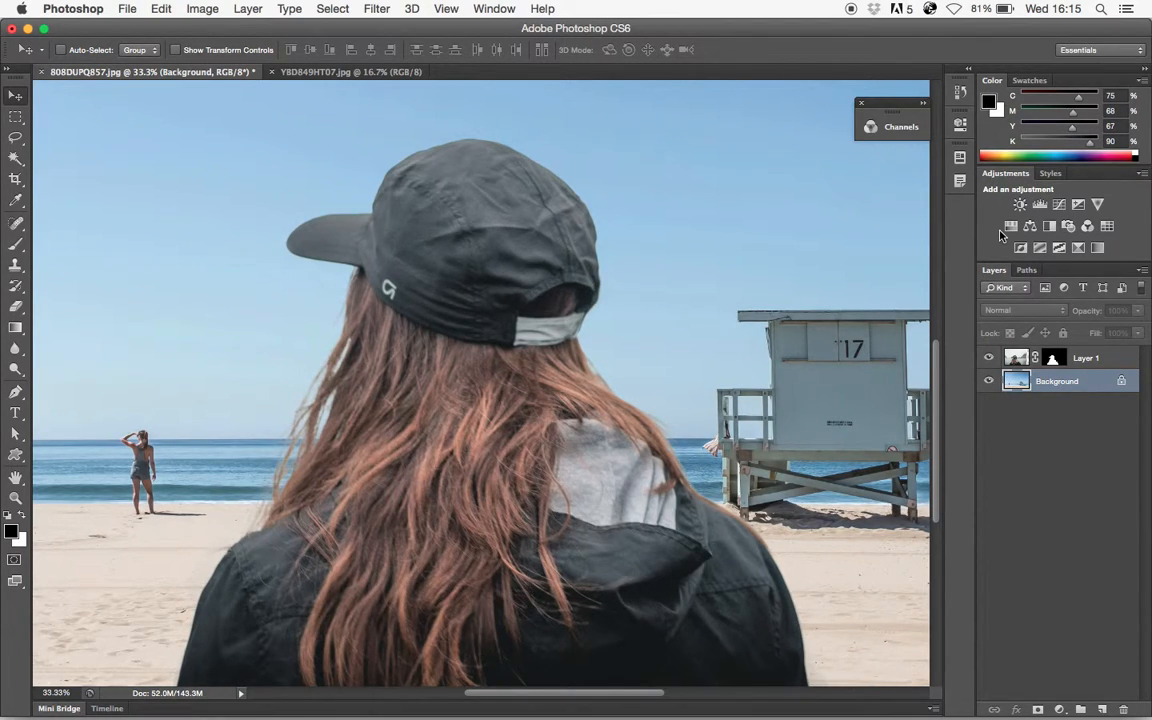
{"action": "key", "text": "super+z"}
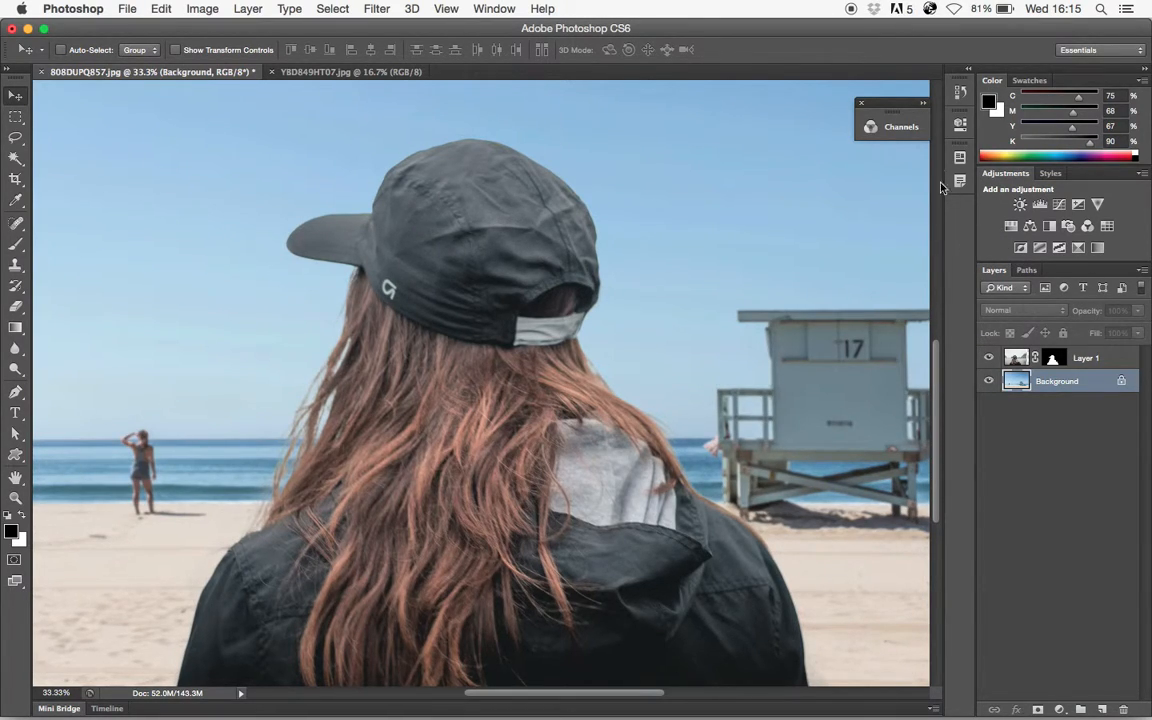
- Expand the Channels panel and move it over the sky beside the cap, clear of the Layers panel
{"action": "double_click", "coordinate": [894, 107]}
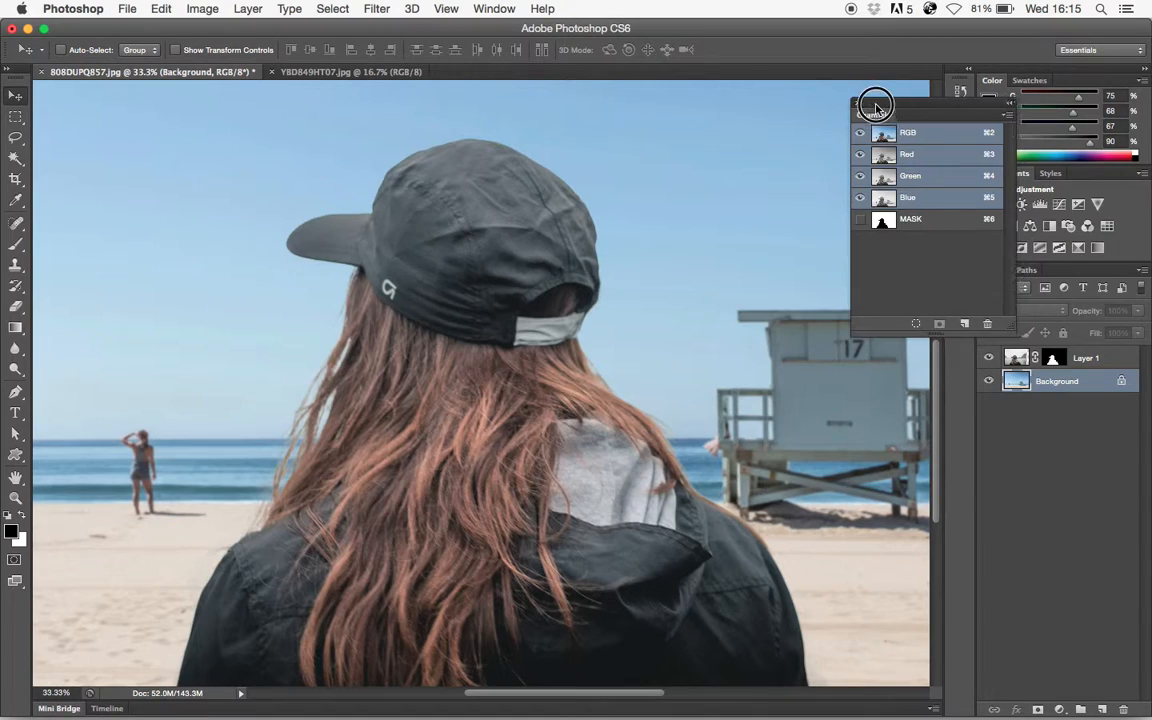
{"action": "left_click_drag", "start_coordinate": [879, 103], "coordinate": [699, 86]}
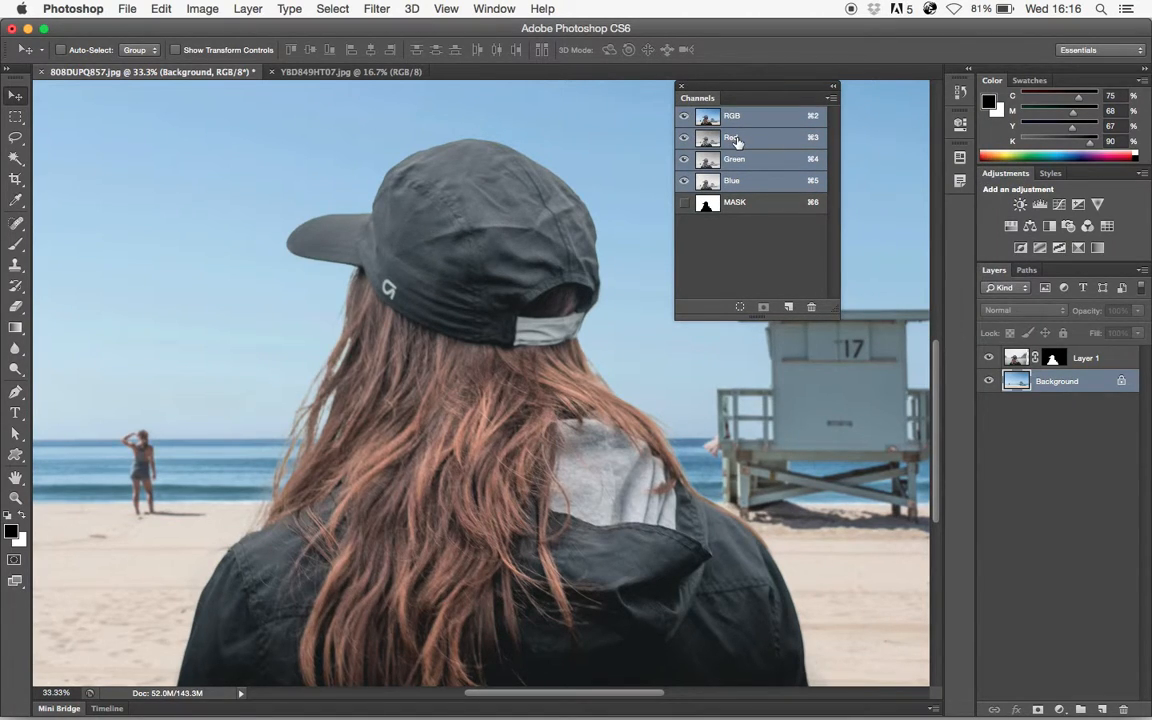